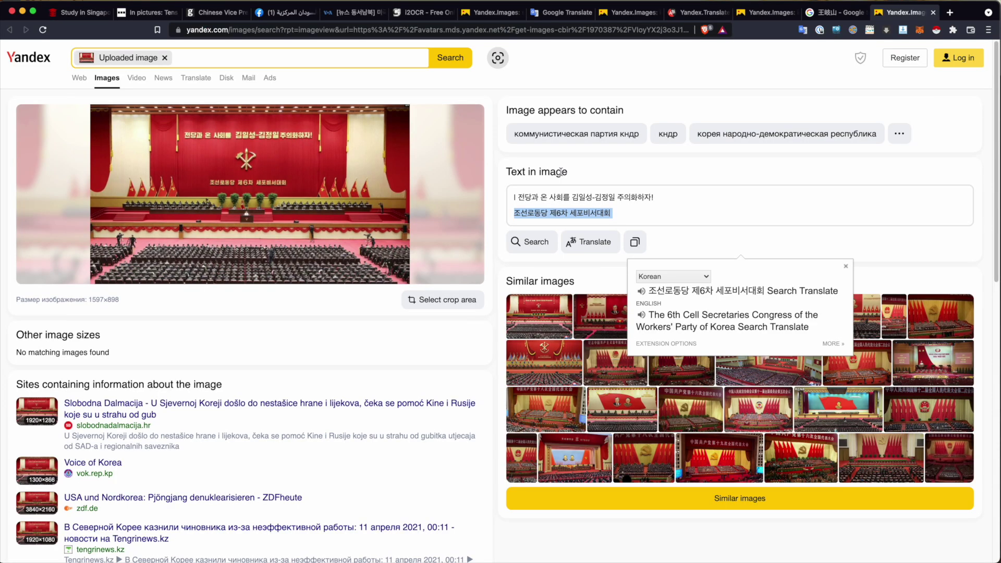
- Google the first recognised Korean slogan line, then start i2OCR extracting the screenshot's Arabic text
triple_click(559, 198)
key("super+shift+l")
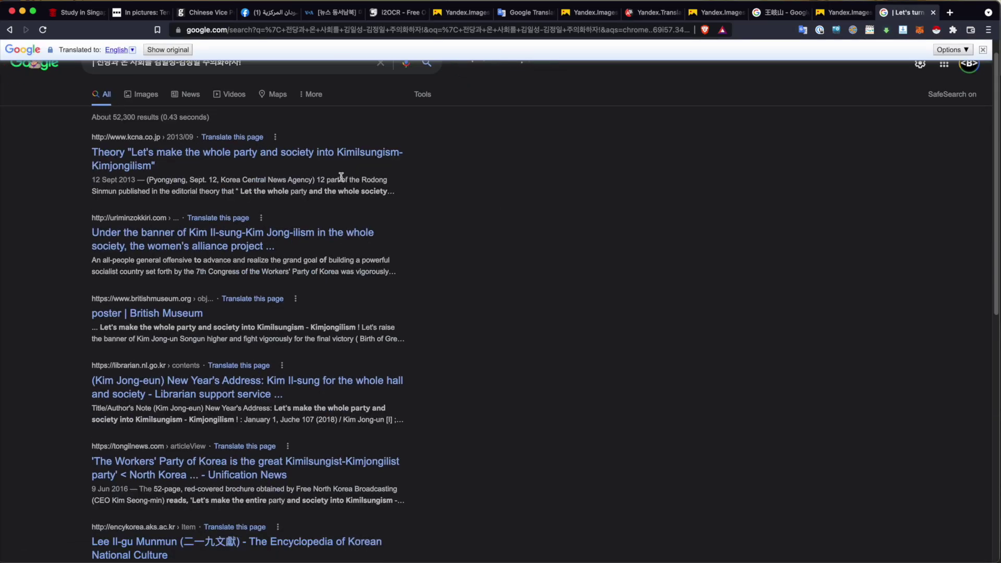
scroll(673, 194, "down", 1)
key("super+7")
left_click(693, 392)
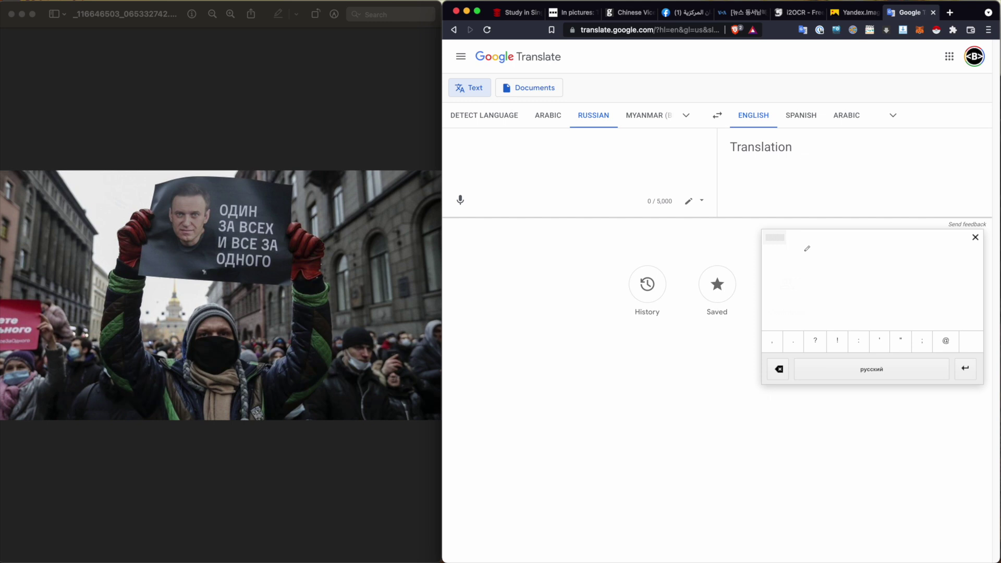
- Handwrite ОДИ from the protest sign in the translator's pad, then widen the browser window
mouse_move(829, 256)
left_mouse_down()
mouse_move(833, 287)
mouse_move(841, 263)
left_mouse_up()
mouse_move(866, 286)
left_mouse_down()
mouse_move(870, 261)
mouse_move(889, 288)
left_mouse_up()
left_click_drag(856, 297, 903, 294)
left_click(830, 344)
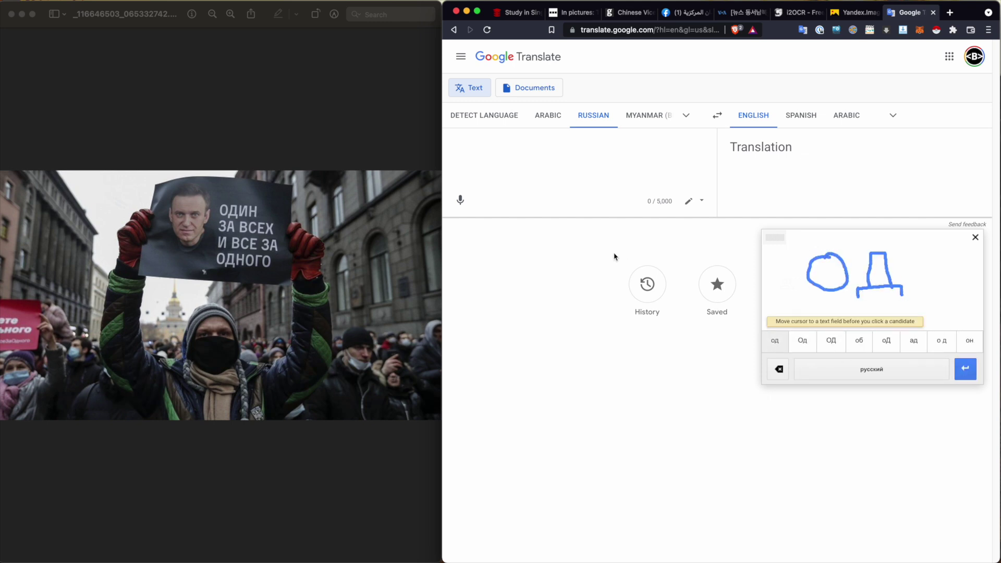
left_click_drag(775, 237, 689, 238)
mouse_move(829, 253)
left_mouse_down()
mouse_move(854, 253)
mouse_move(853, 294)
left_mouse_up()
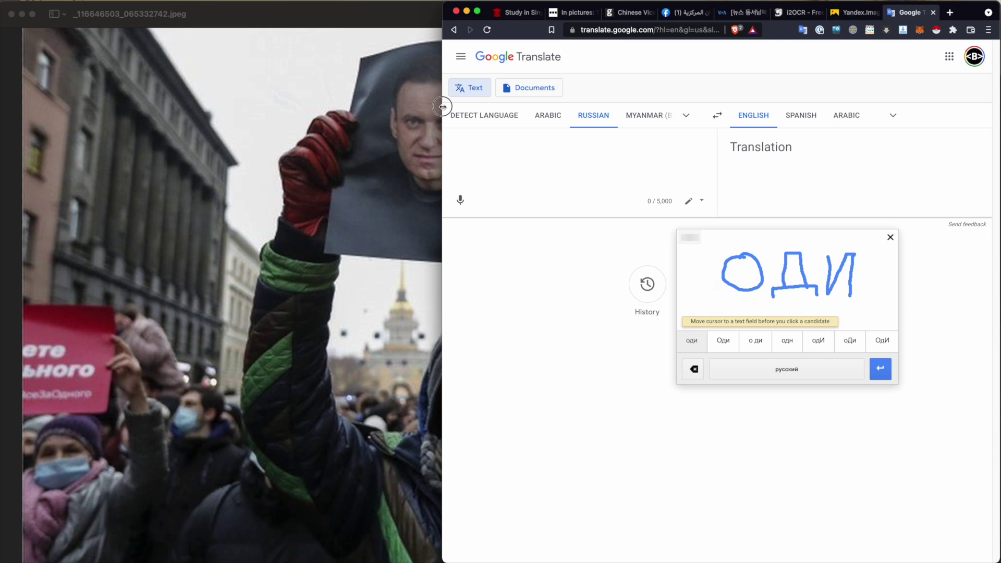
left_click_drag(443, 105, 1, 96)
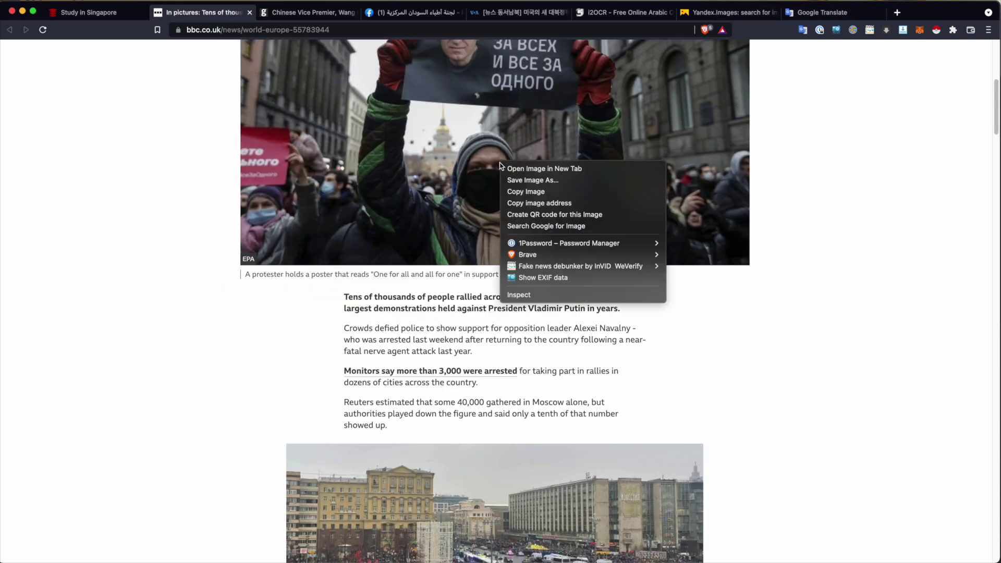
- Reverse-search the BBC protest photo on Yandex via Fake news debunker and view the results
mouse_move(652, 266)
left_click(698, 346)
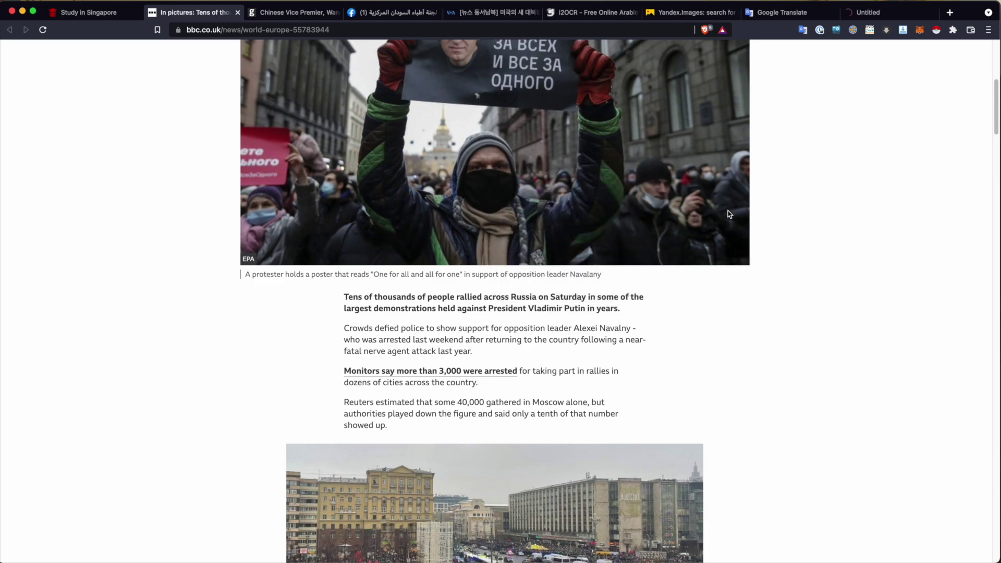
left_click(869, 15)
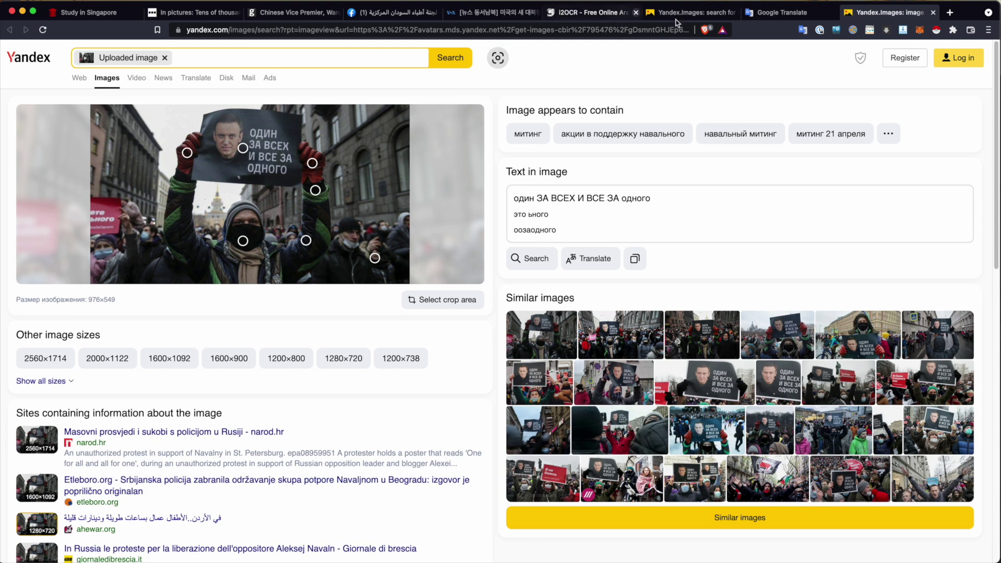
- Redo the Yandex reverse search of the protest photo and translate its sign text into English
left_click(933, 12)
right_click(499, 165)
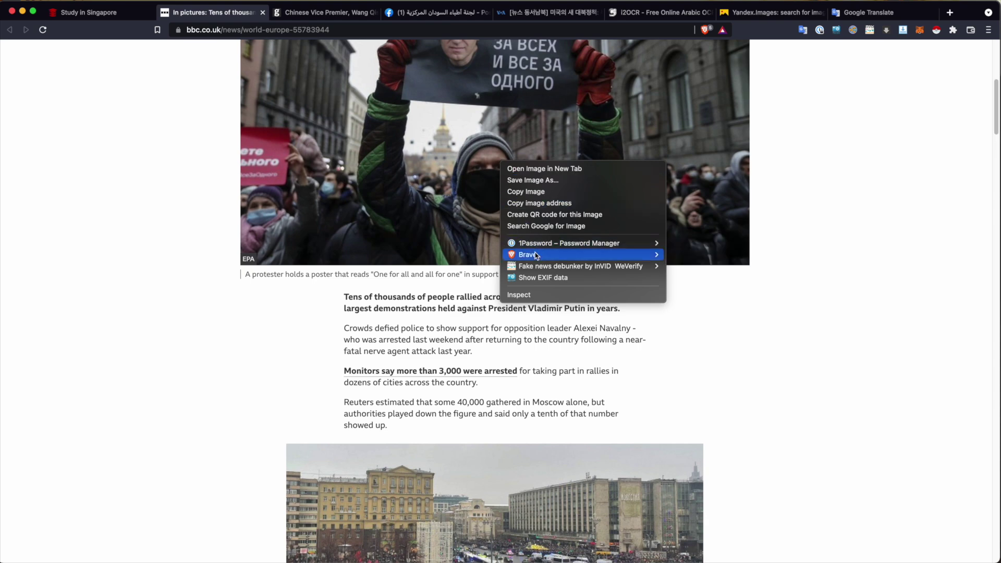
mouse_move(565, 269)
left_click(720, 347)
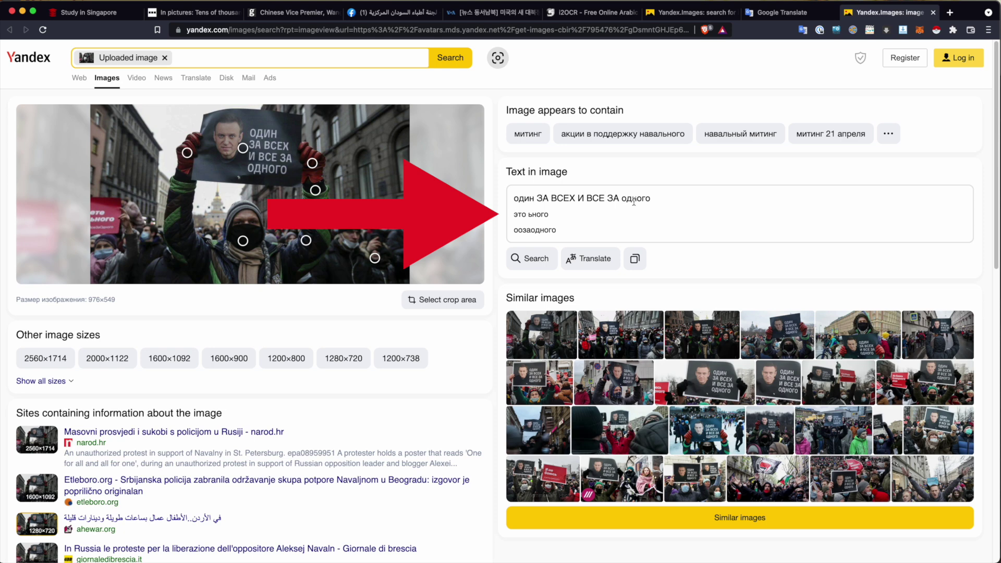
left_click(584, 259)
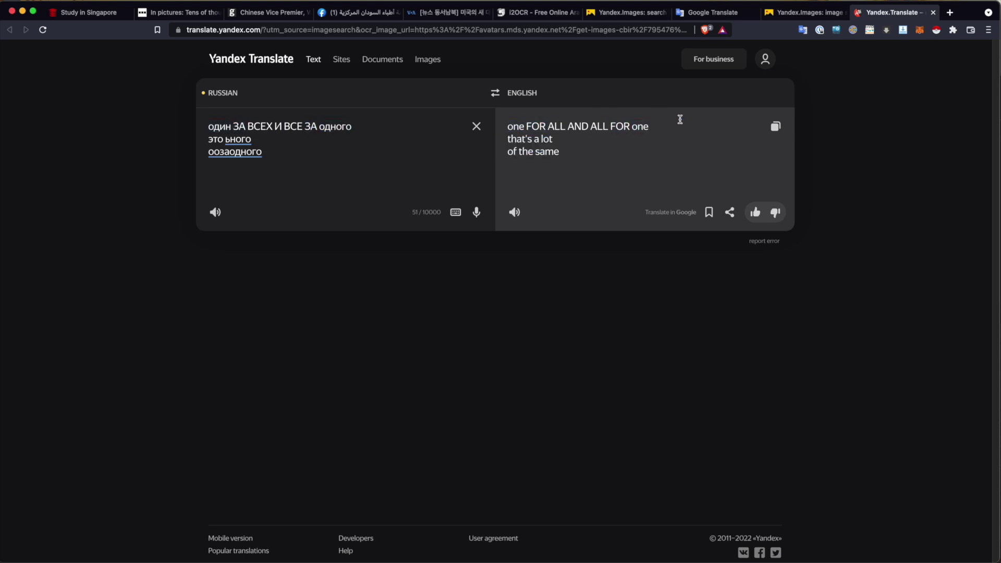
- Leave Yandex Translate and bring up the Getty Images photo of the two officials
left_click(803, 12)
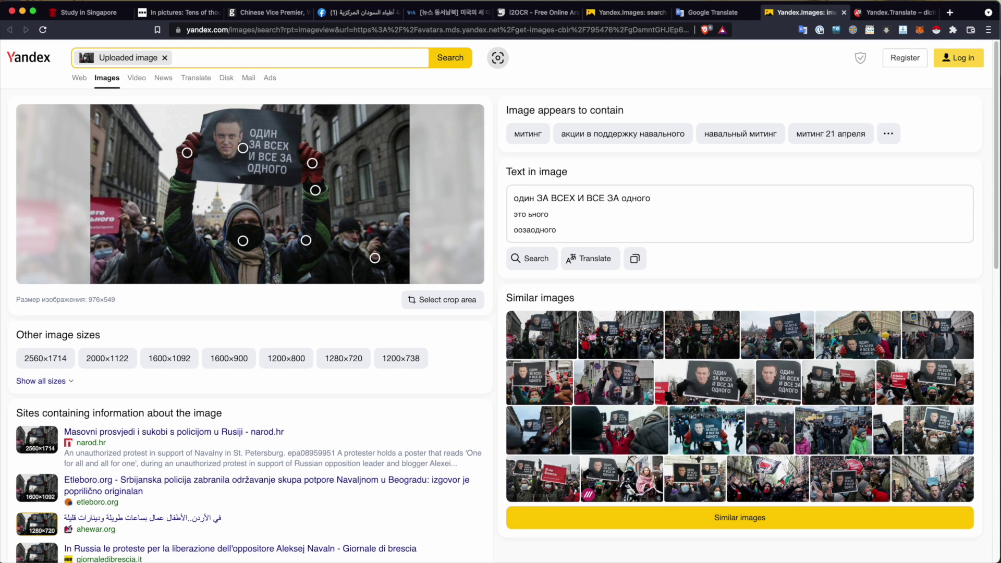
key("super+3")
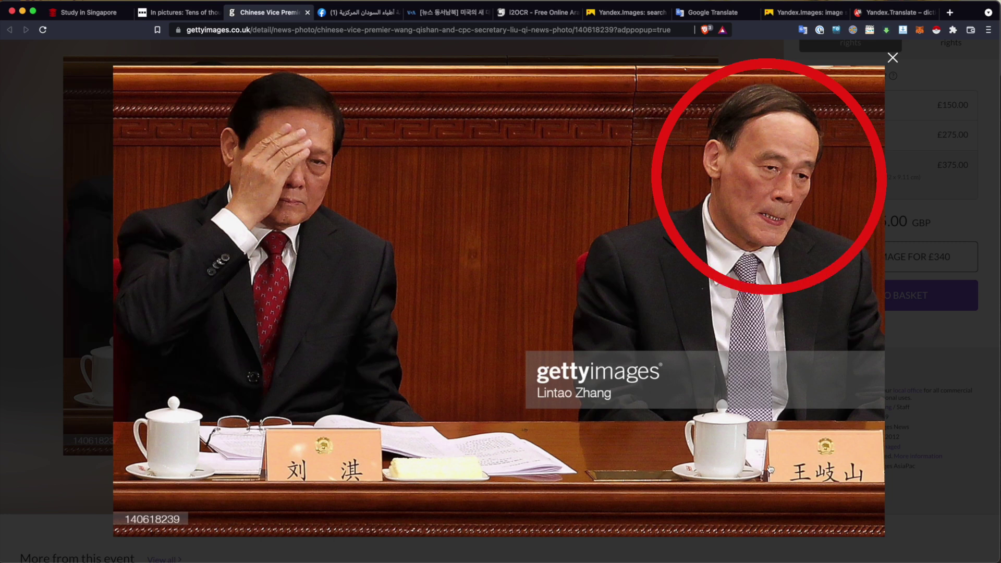
- Reverse-search the Getty officials photo on Yandex through Fake news debunker and view the results
right_click(700, 270)
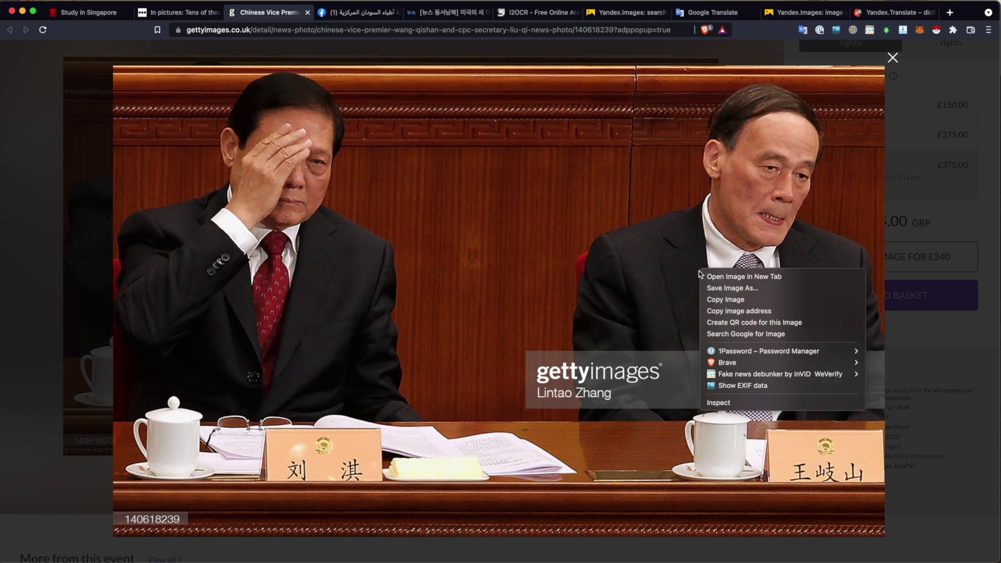
mouse_move(748, 374)
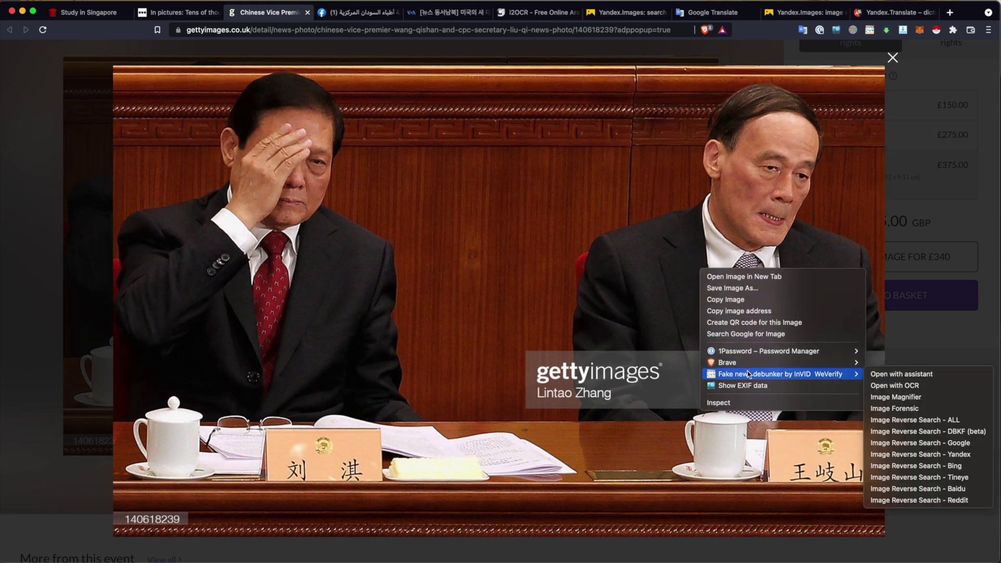
left_click(907, 455)
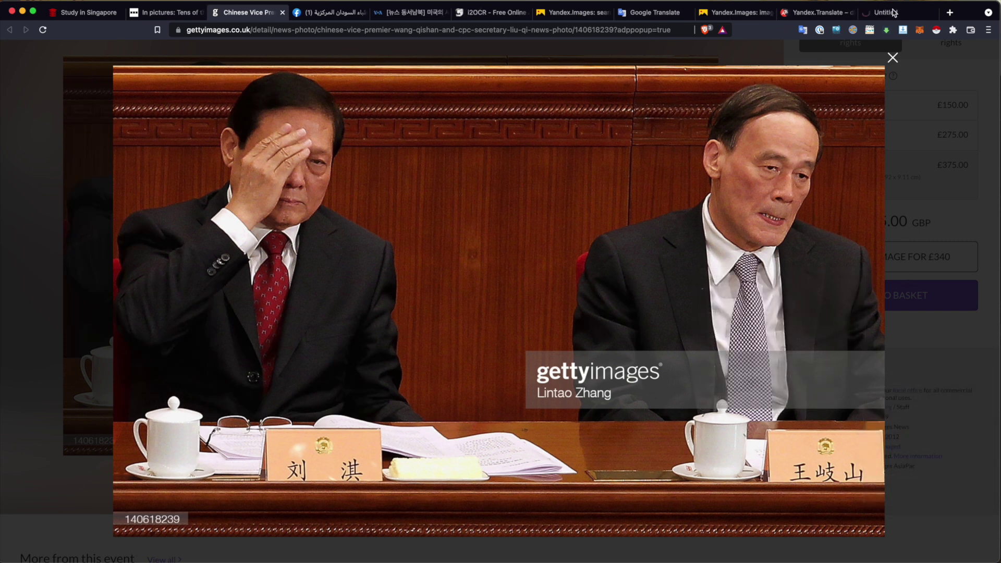
left_click(889, 20)
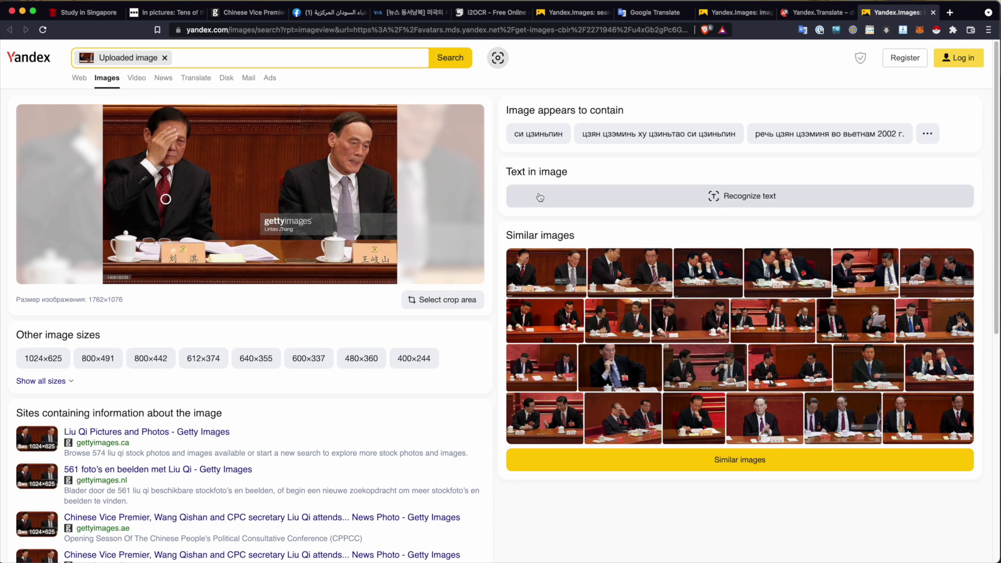
- Recognise the Getty photo's text, select the Chinese name plate text, and translate it to English
left_click(540, 197)
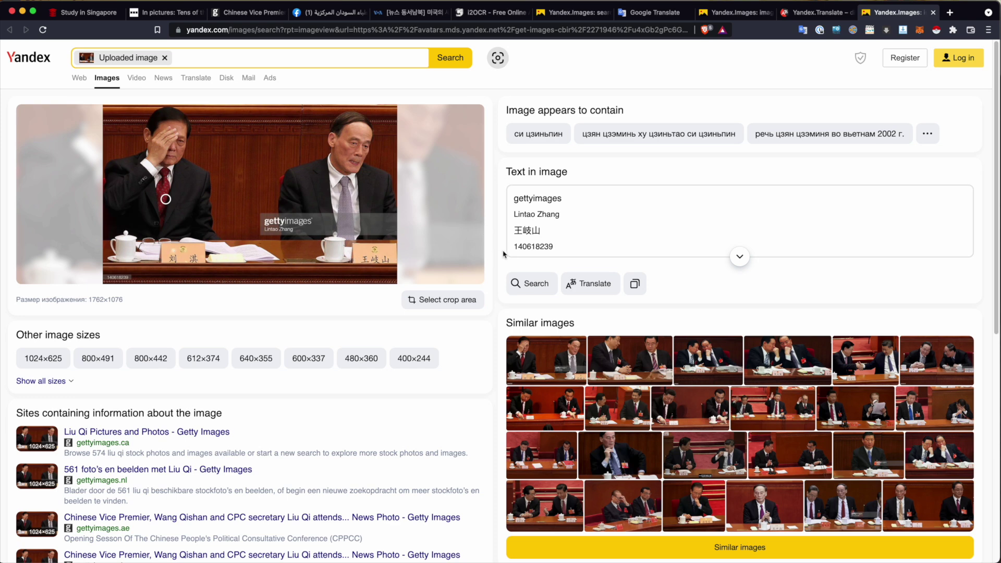
left_click(537, 229)
left_click_drag(539, 230, 515, 231)
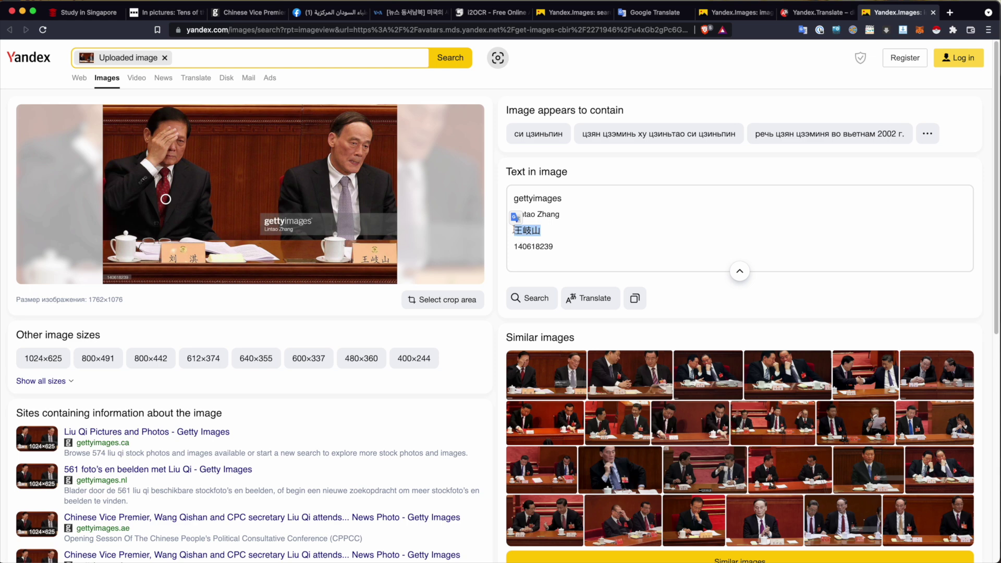
left_click(515, 217)
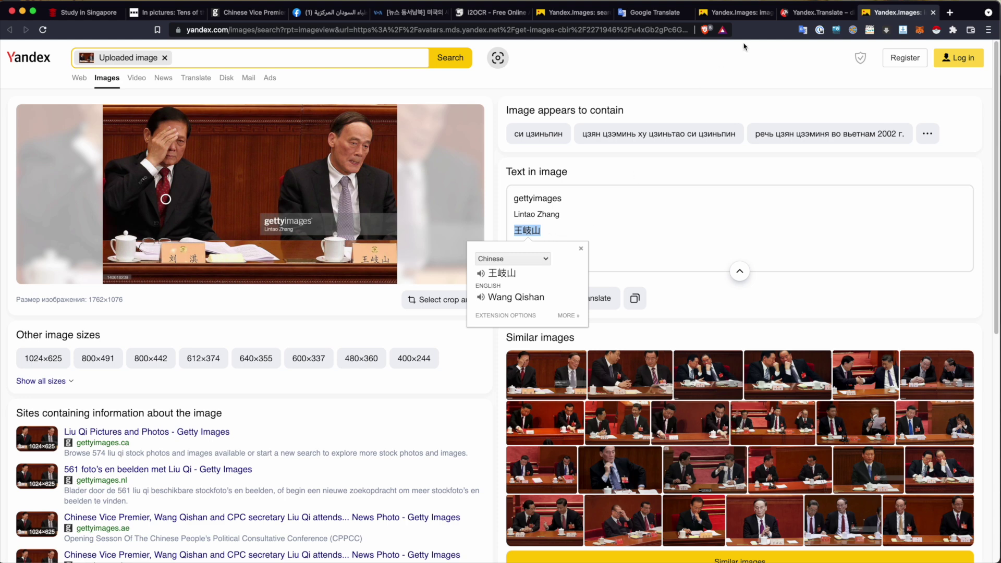
- Google the Chinese name, identifying China's Vice President, then bring up the VOA Korea article
middle_click(948, 14)
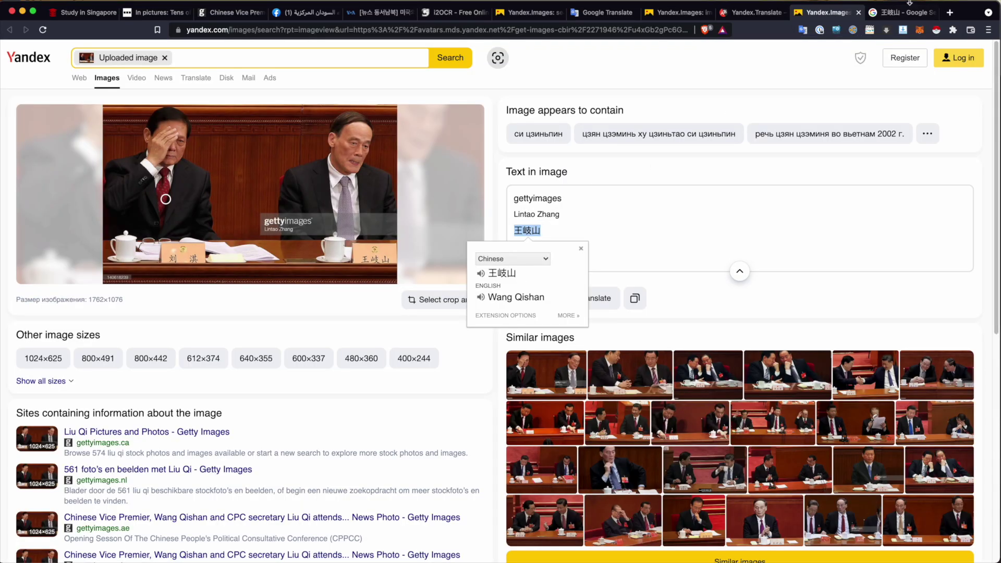
left_click(899, 12)
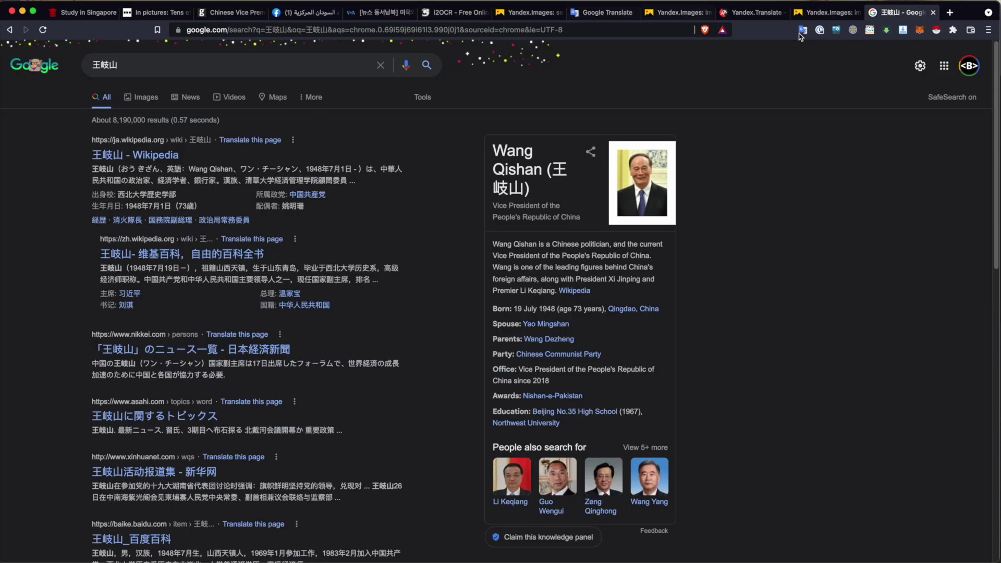
left_click(829, 12)
left_click(902, 12)
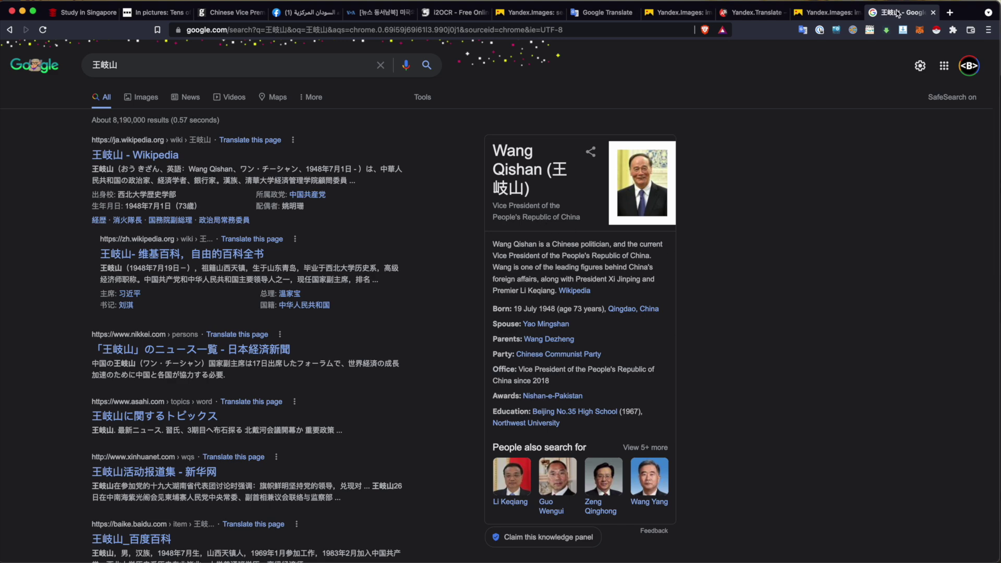
left_click(381, 12)
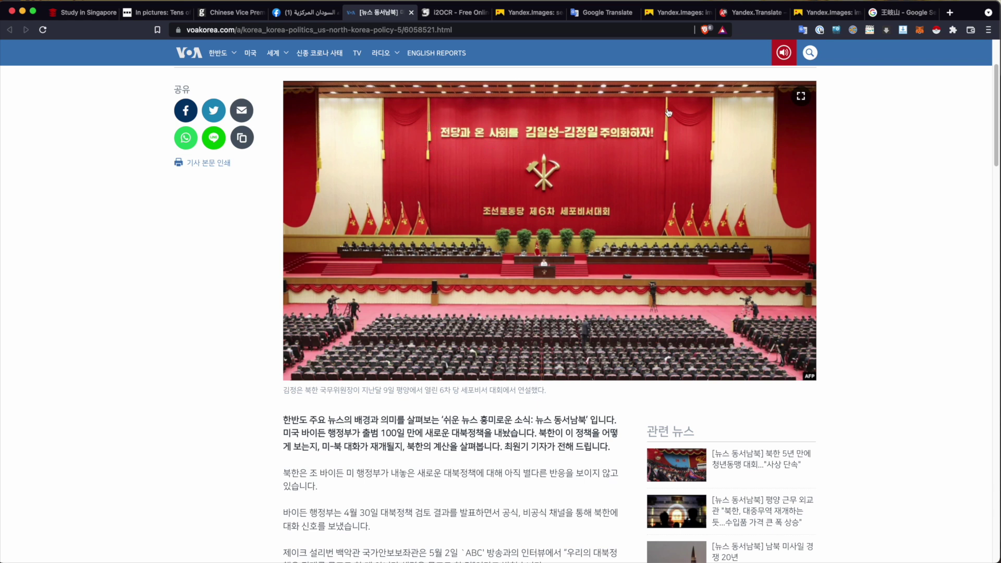
- Enlarge the VOA assembly hall photo, reverse-search it on Yandex, and view the recognised Korean slogans
left_click(597, 148)
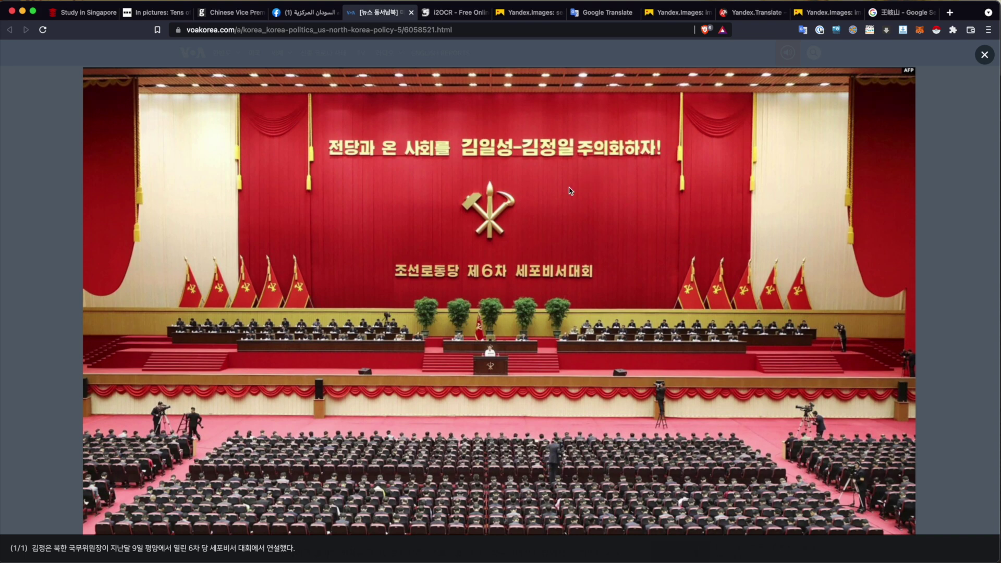
right_click(546, 202)
mouse_move(607, 310)
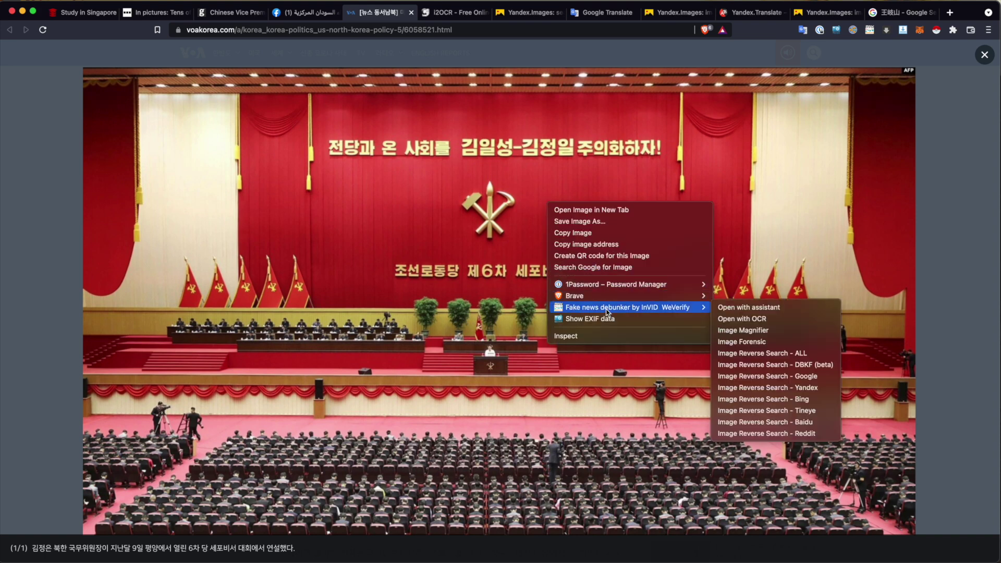
left_click(784, 388)
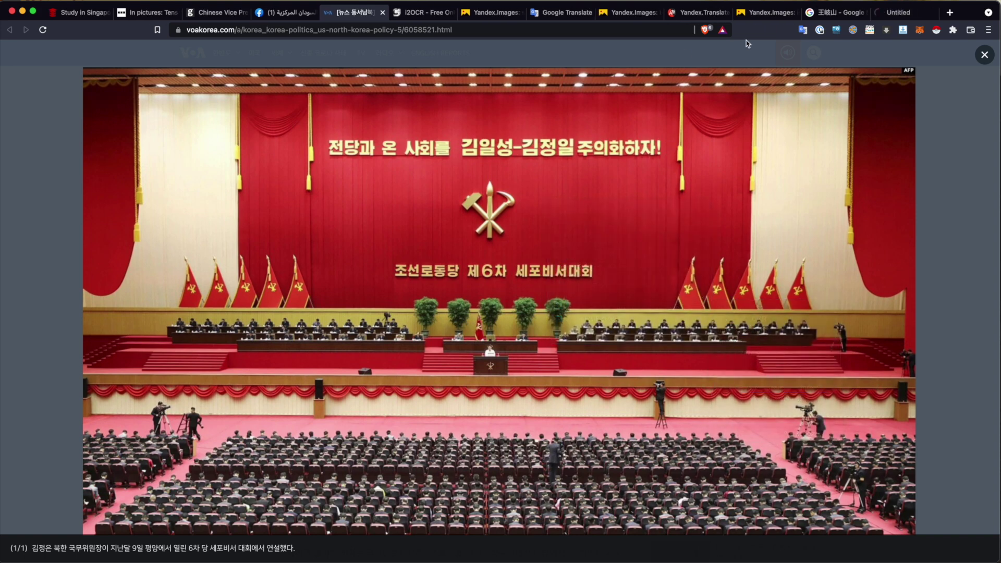
left_click(904, 13)
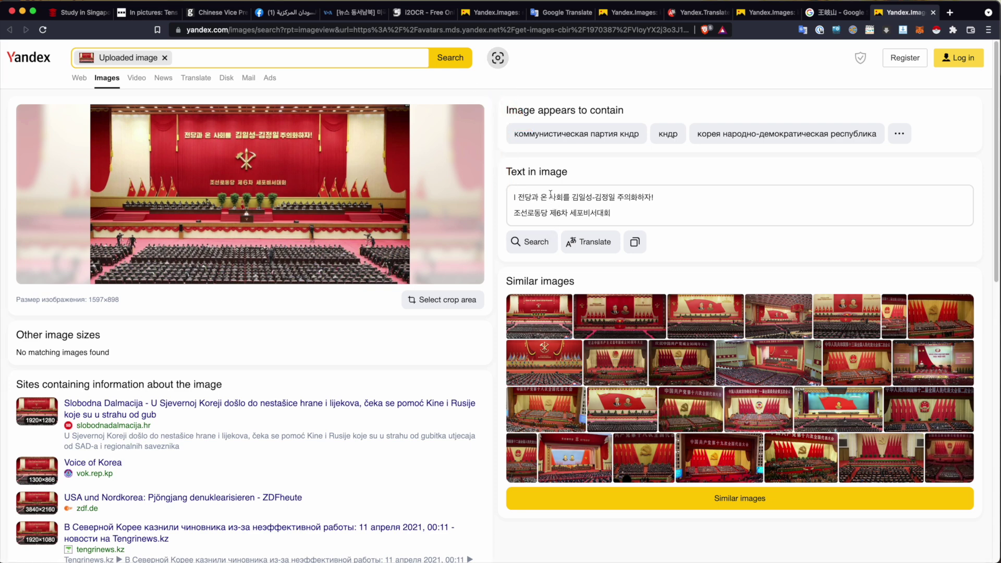
- Translate both Korean slogan lines, the second reading 'The 6th Cell Secretaries Congress…', then reselect line one
triple_click(551, 196)
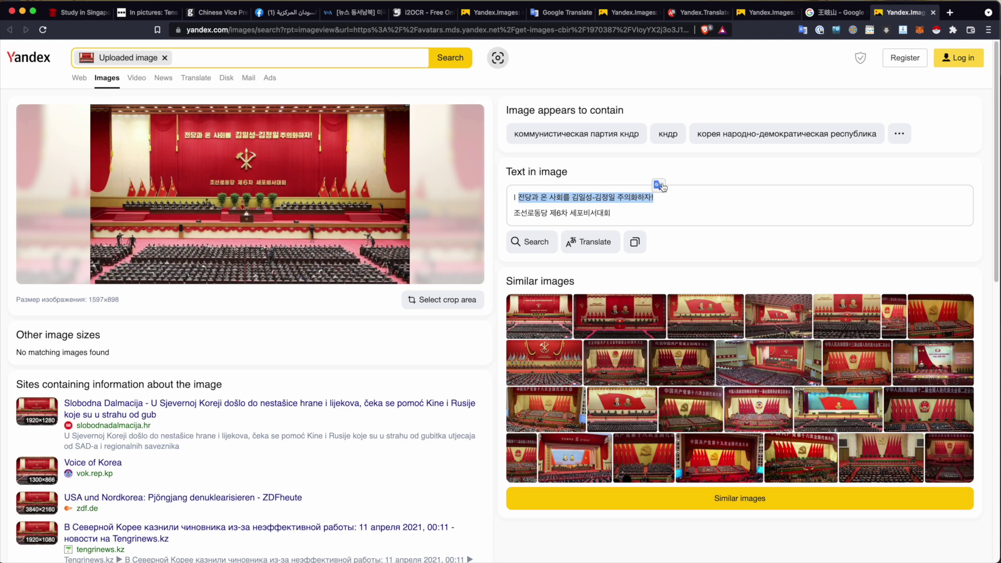
left_click(658, 186)
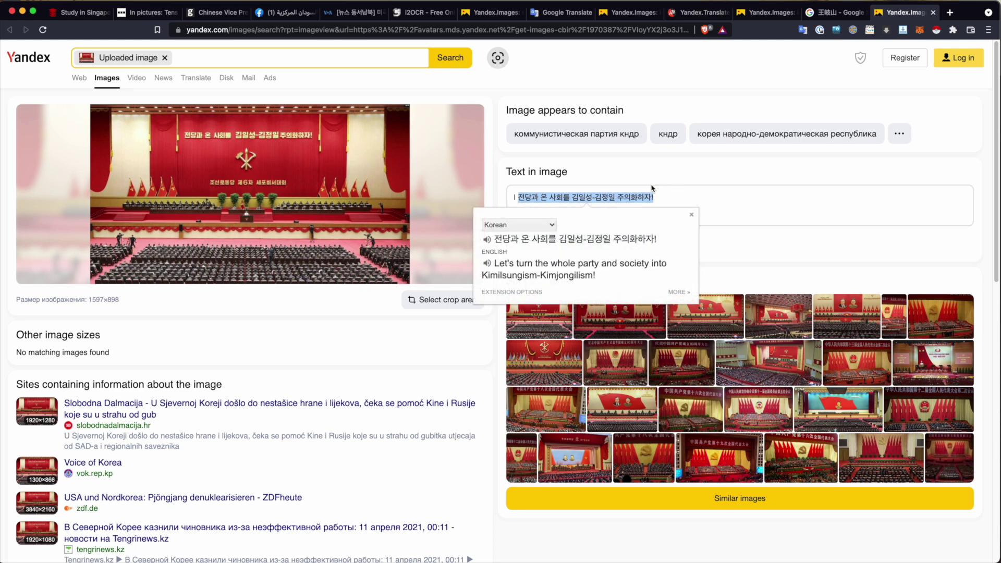
left_click(535, 195)
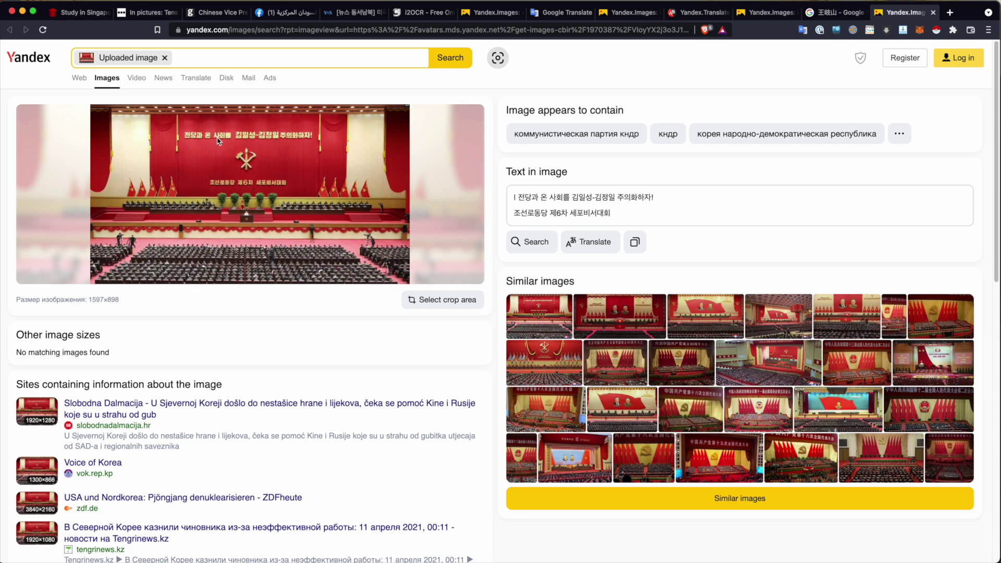
triple_click(549, 213)
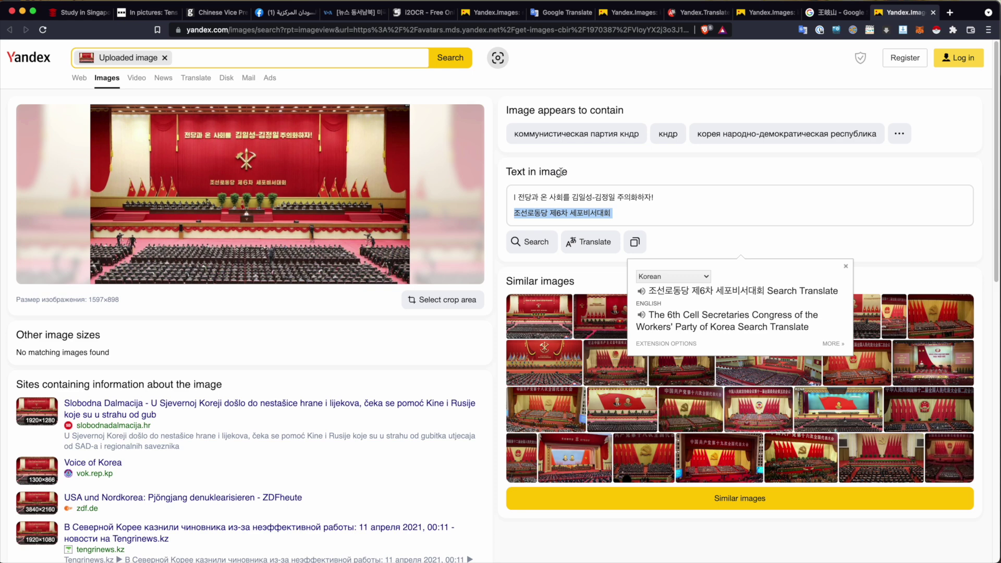
left_click(559, 172)
triple_click(560, 198)
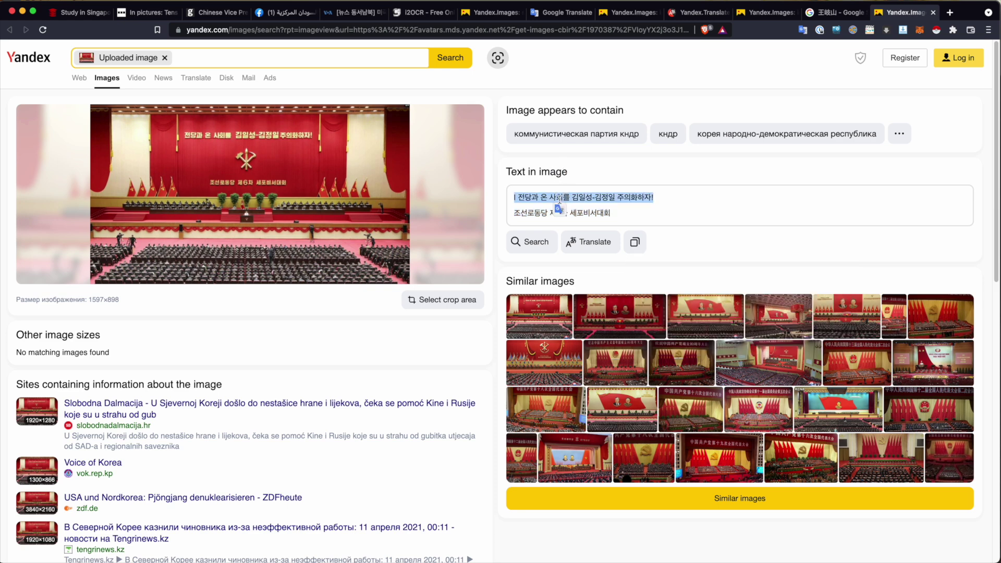
- Google the first Korean slogan line, read the ~52,300 results in English, then restore Korean
key("super+shift+l")
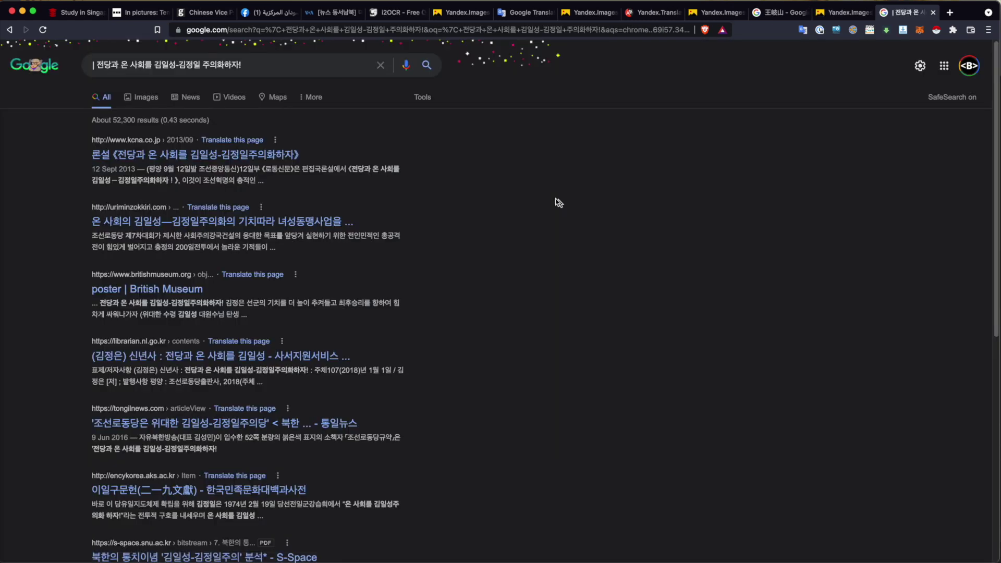
left_click(804, 31)
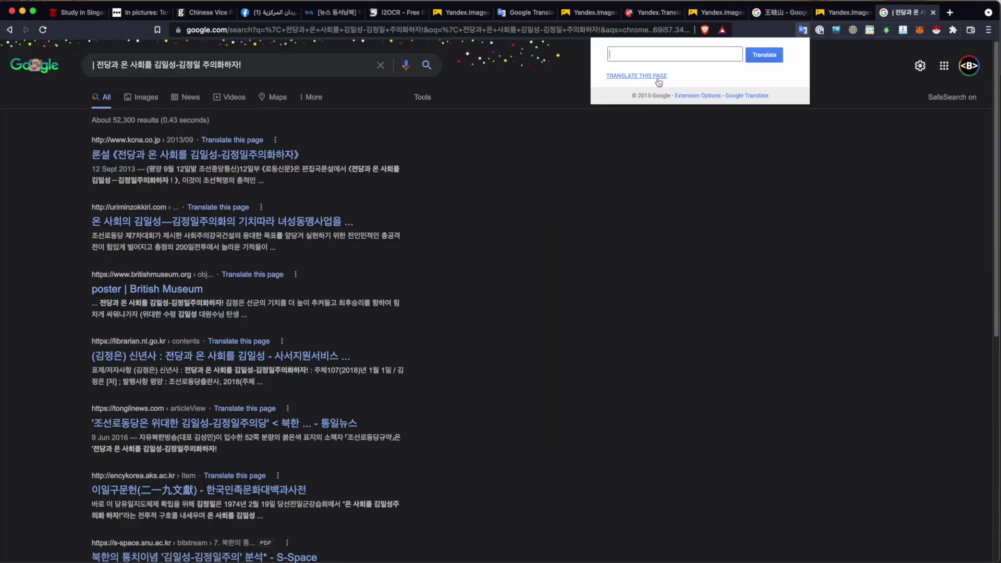
left_click(646, 77)
scroll(501, 218, "down", 1)
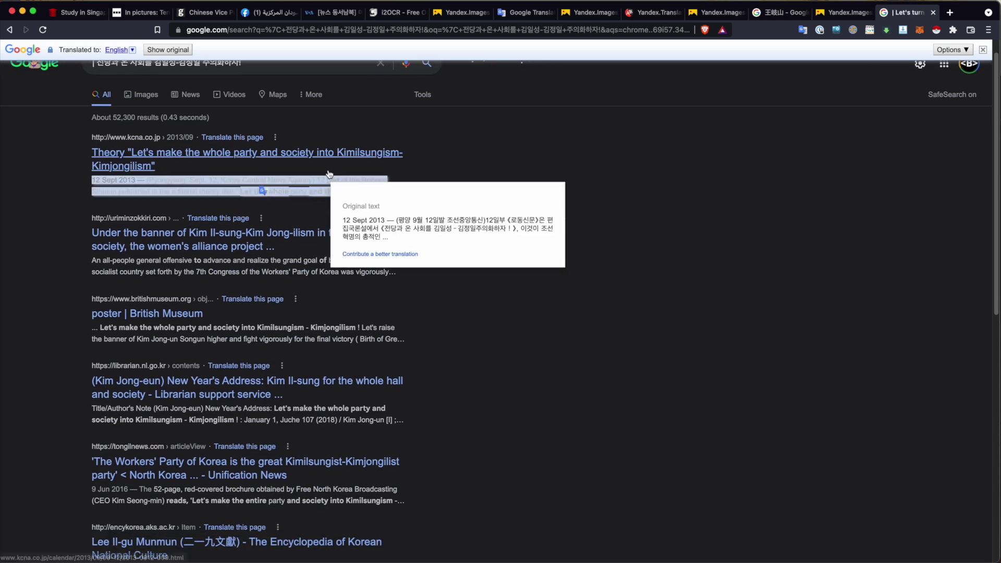
scroll(514, 215, "down", 2)
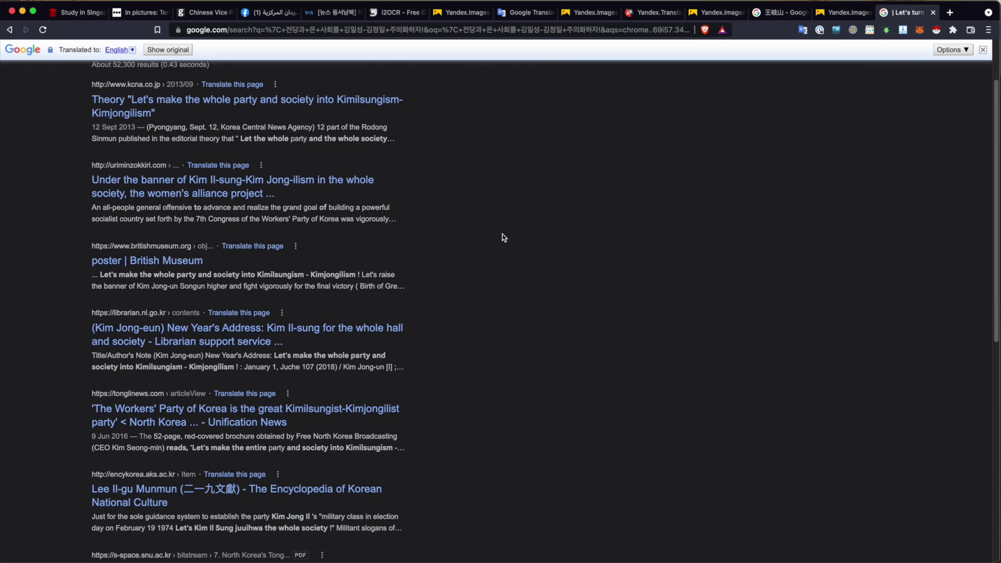
key("super+r")
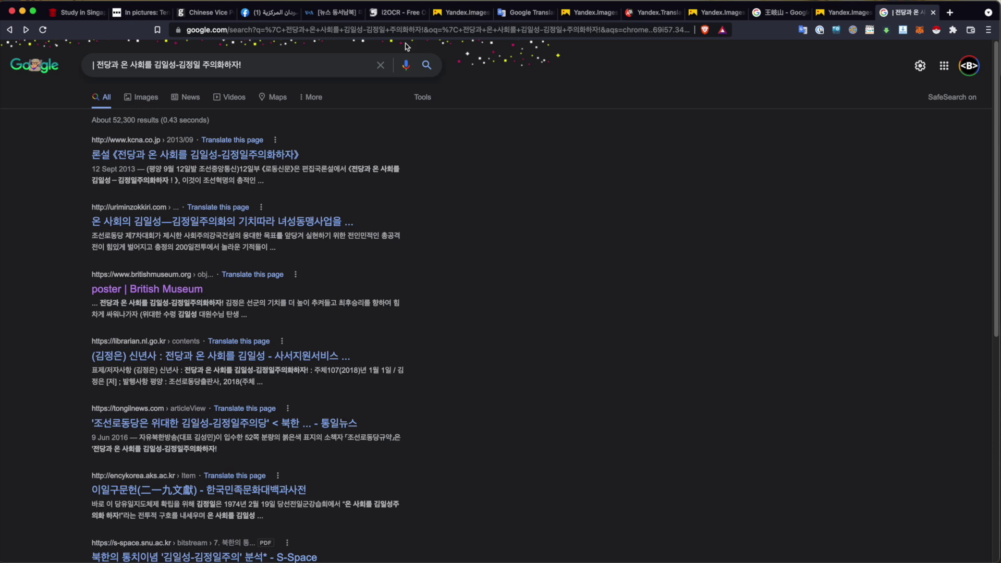
left_click(391, 11)
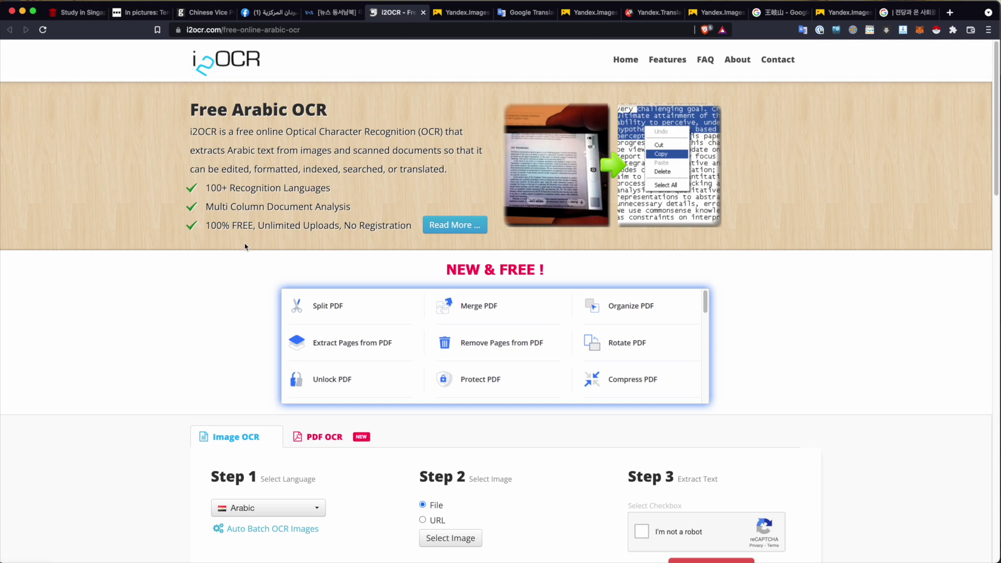
- Confirm 'burmese' is in i2OCR's recognition language list while leaving Arabic selected
scroll(265, 266, "down", 3)
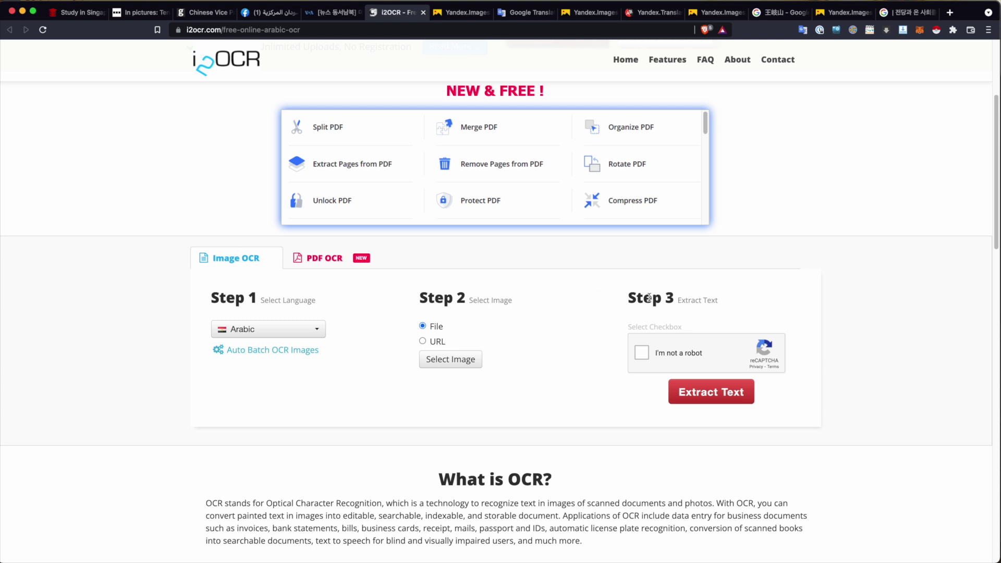
left_click(285, 330)
type("b")
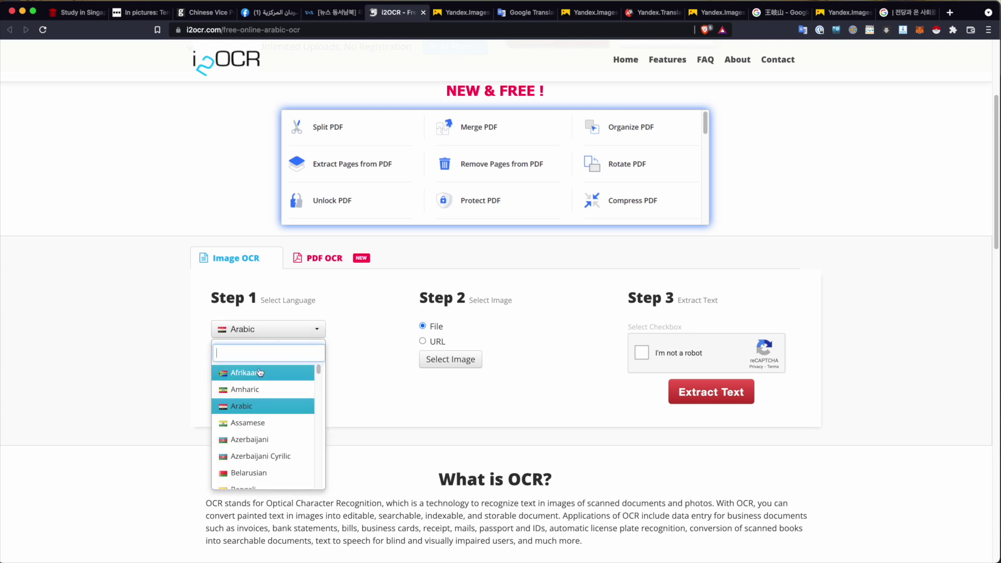
type("urmese")
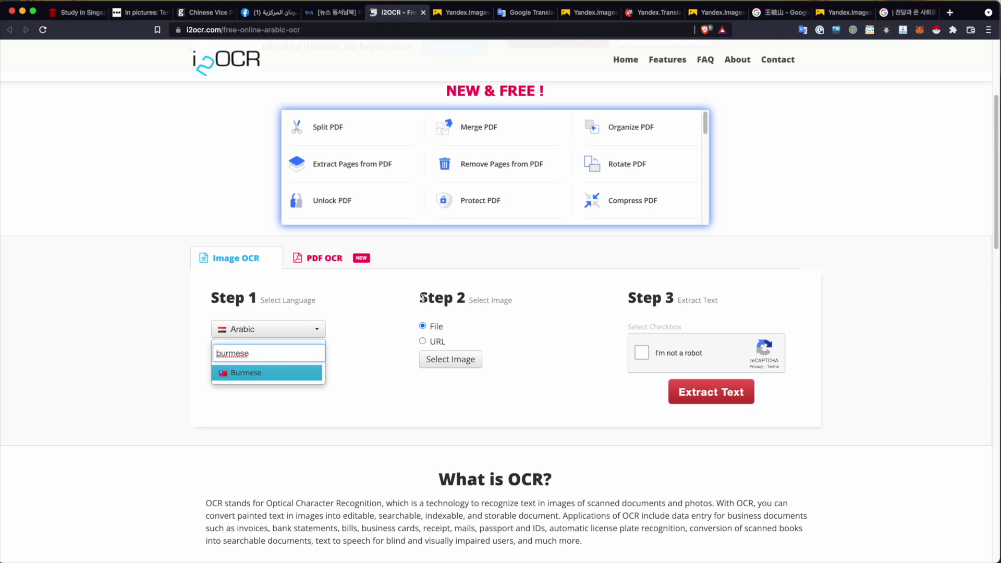
left_click(796, 249)
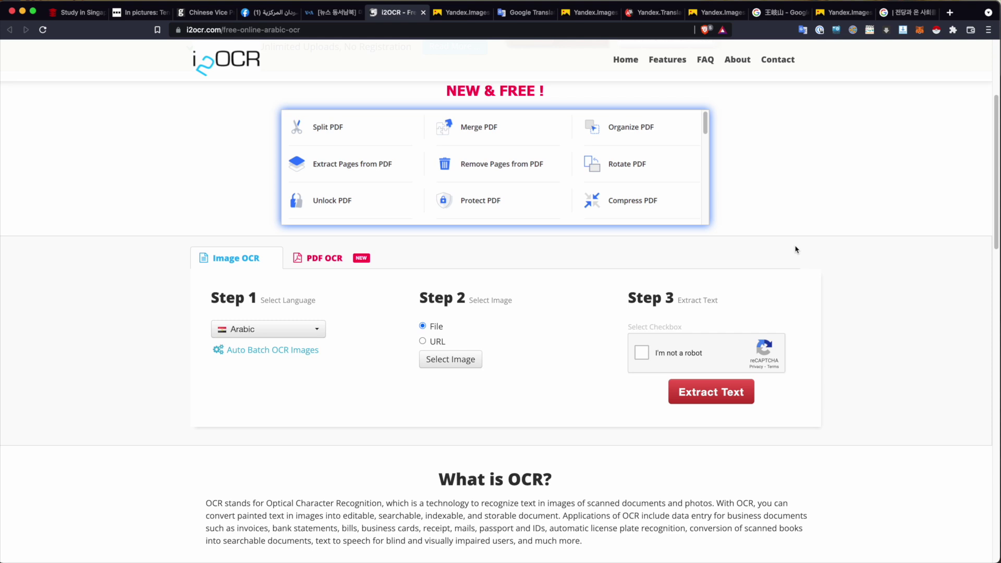
key("super+Tab")
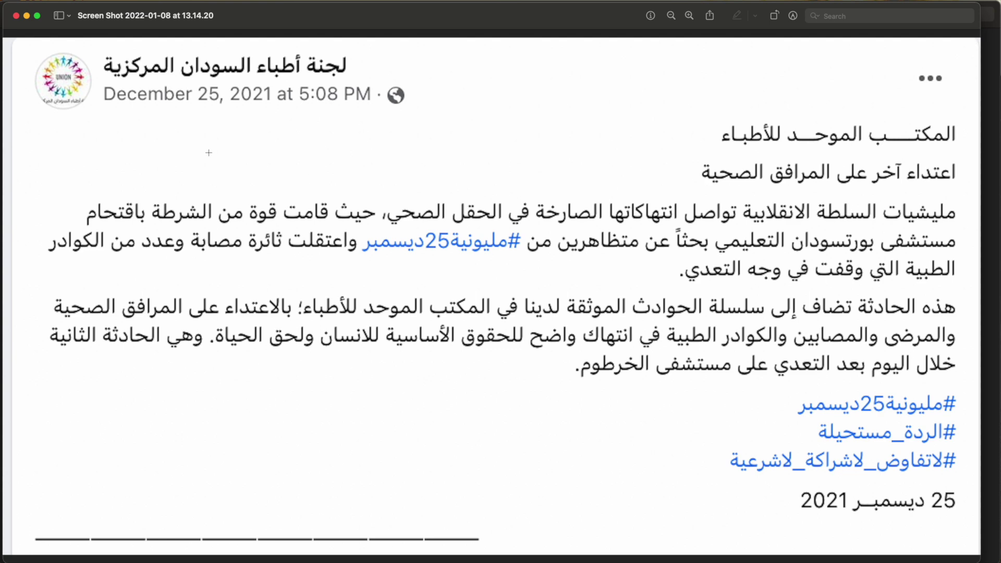
key("super+Tab")
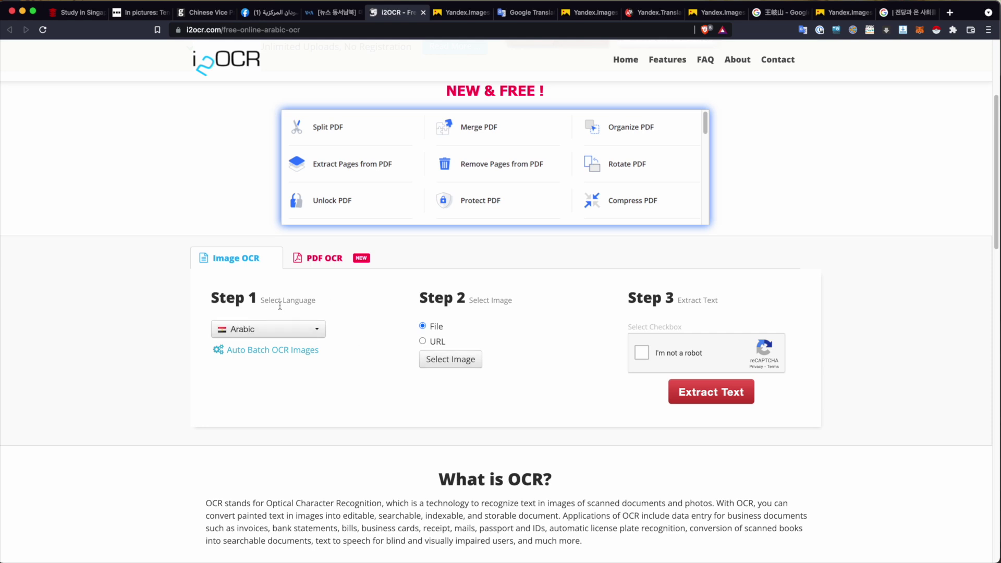
- Upload Screen Shot 2022-01-08 at 13.14.20.png, pass the tractor captcha, and extract its Arabic text
left_click(460, 369)
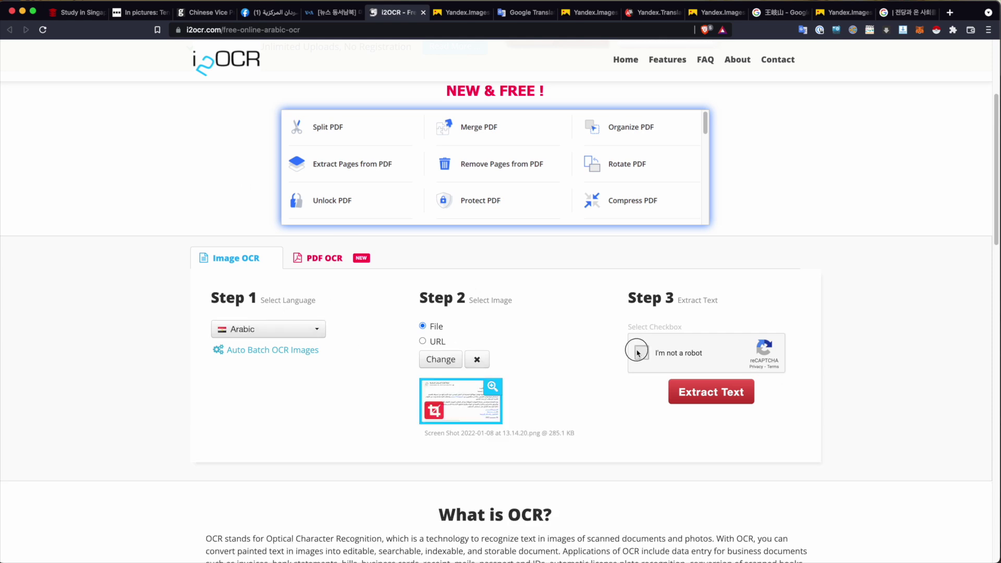
left_click(641, 352)
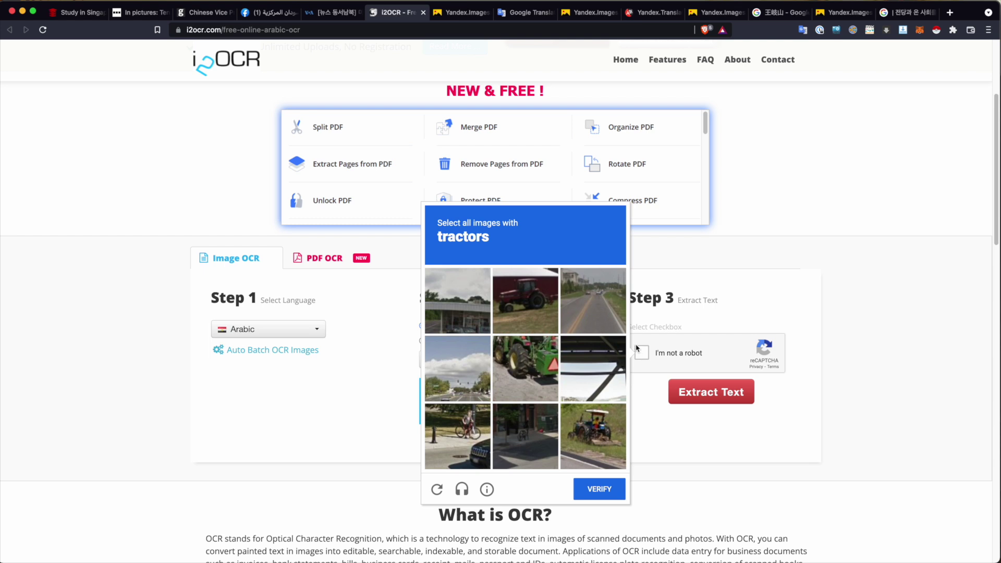
left_click(596, 429)
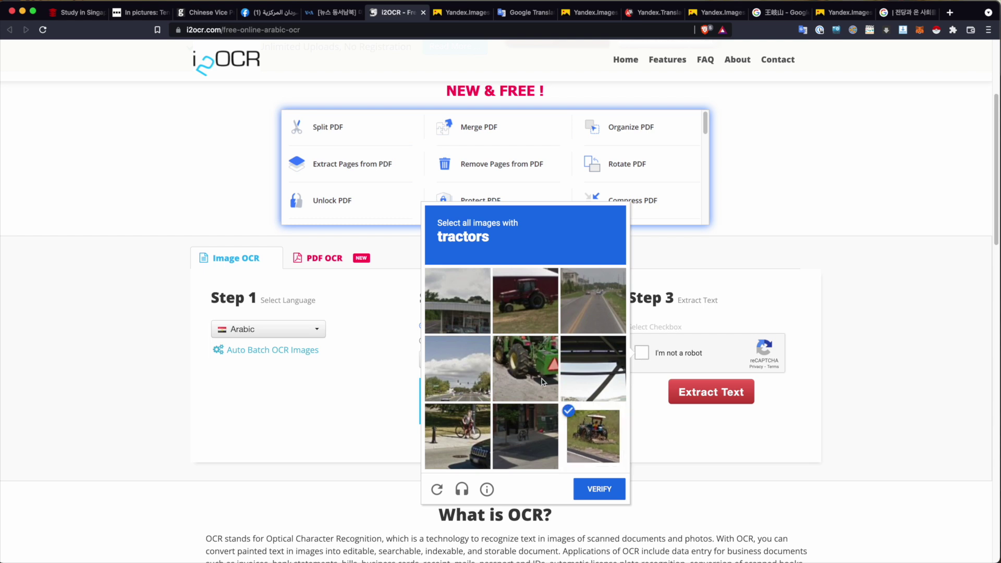
left_click(531, 373)
left_click(534, 325)
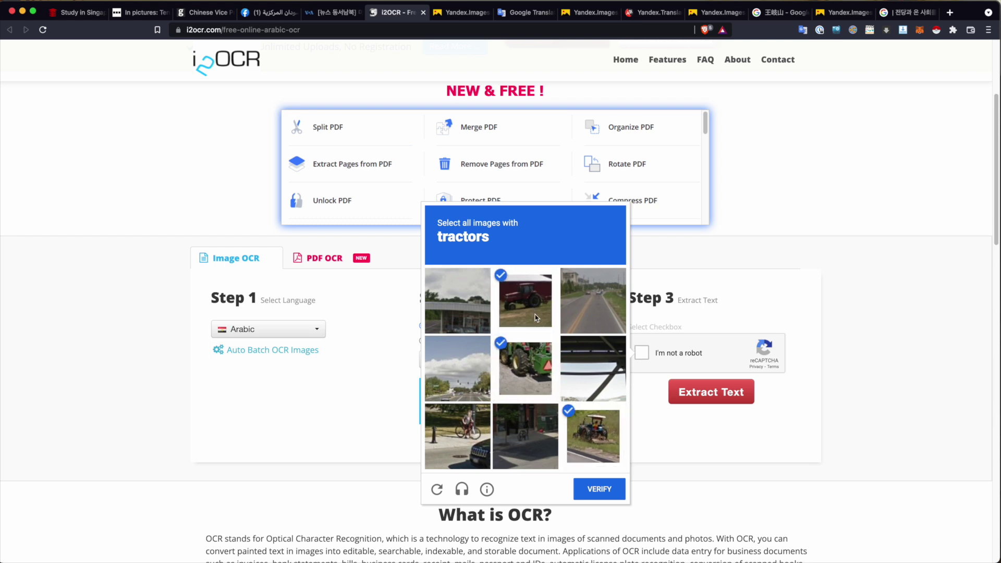
left_click(599, 489)
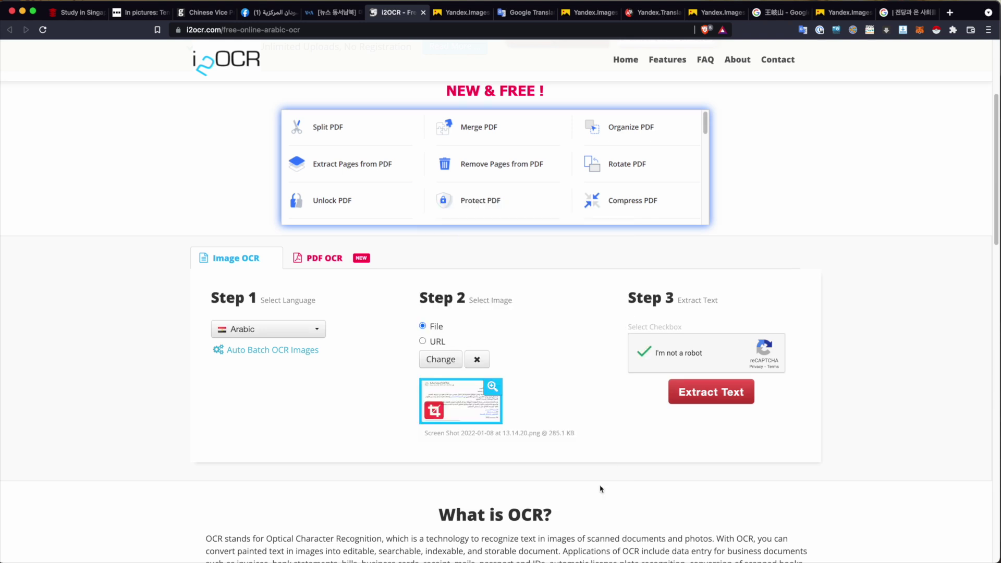
left_click(709, 392)
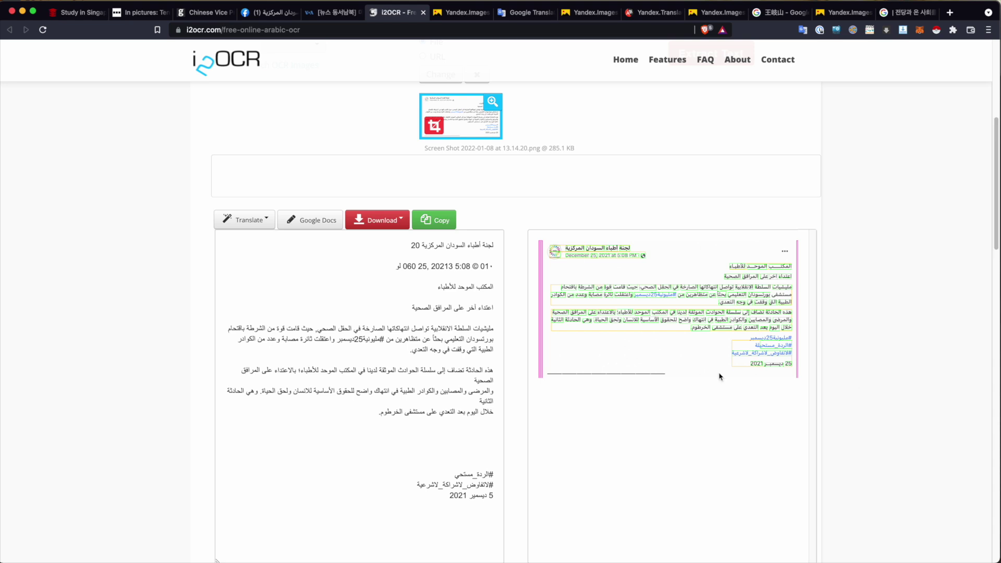
- Translate the recognised Arabic post into English with Google, beginning 'Sudan Central Doctors Committee 20'
left_click_drag(368, 413, 501, 328)
left_click(722, 312)
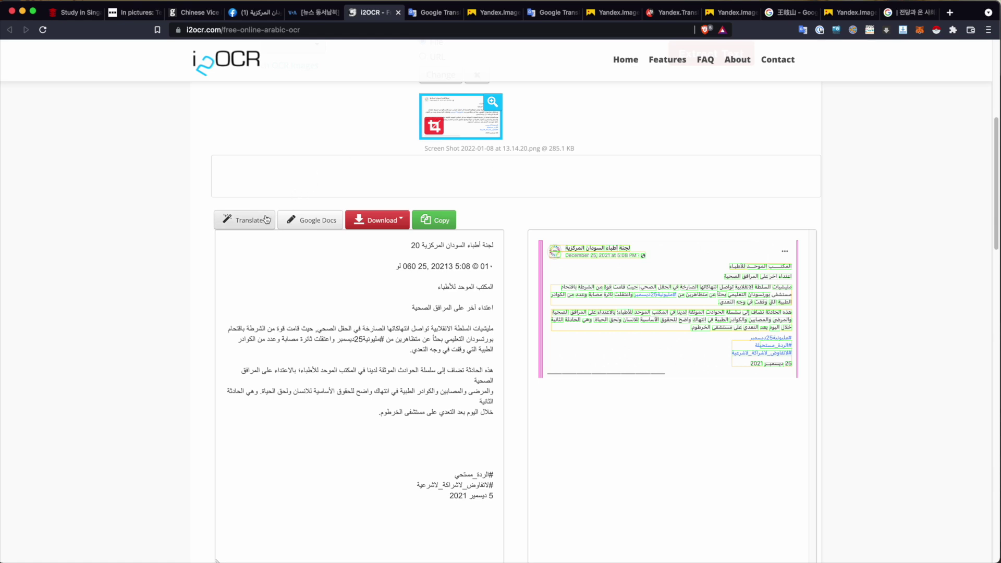
left_click(253, 224)
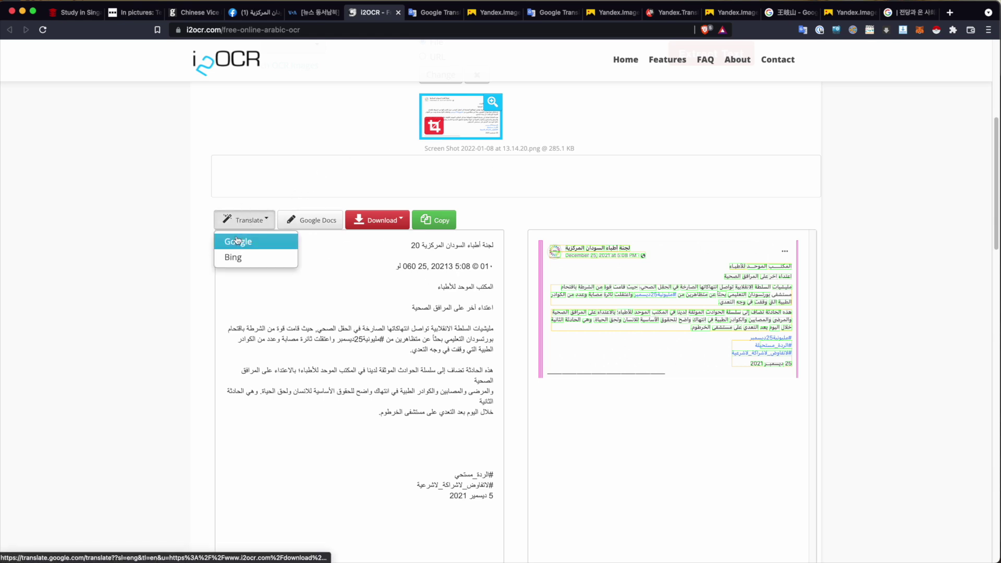
left_click(417, 13)
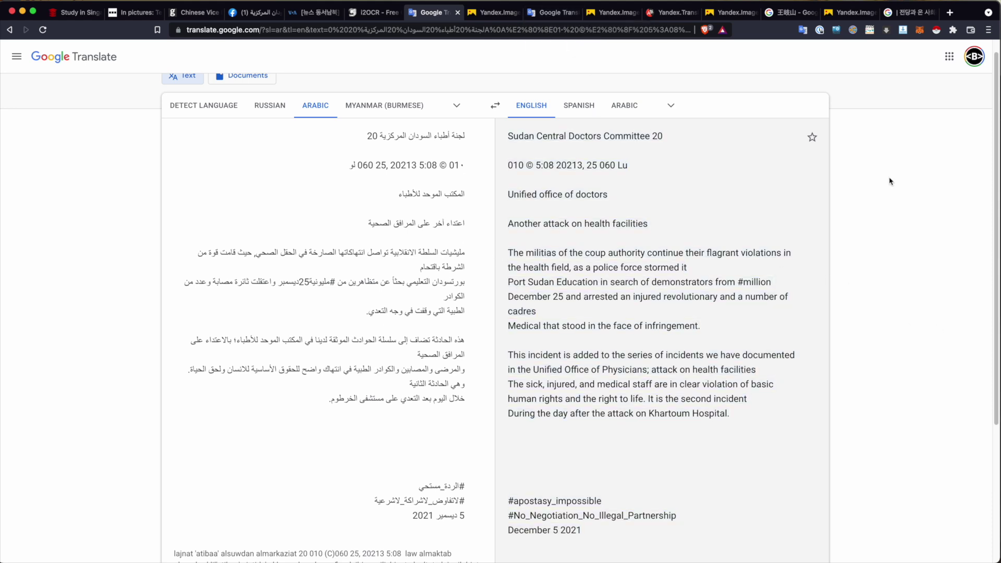
- Zoom in on the Arabic street sign photo next to the empty Arabic-to-English translator
key("super+Tab")
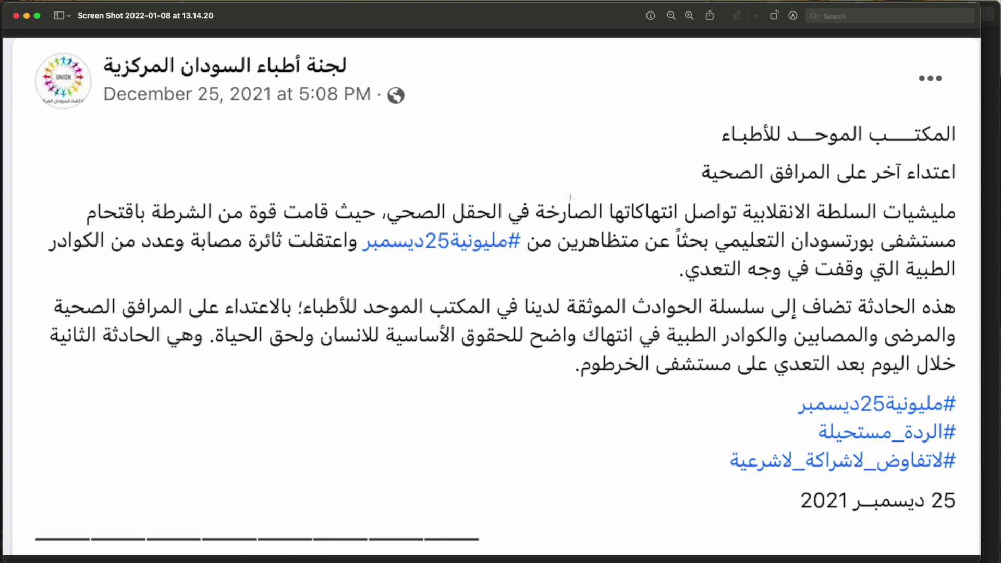
key("super+Tab")
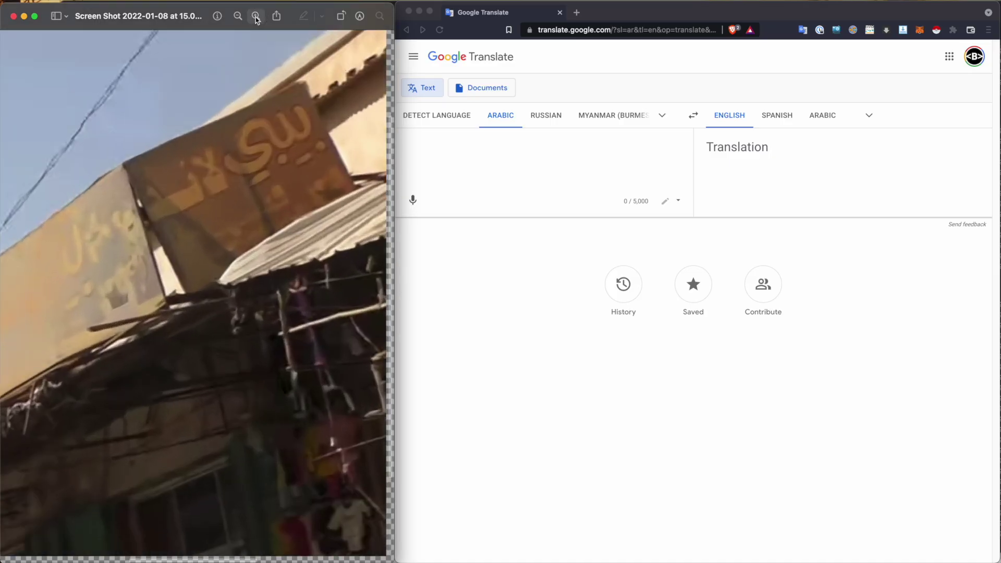
left_click(256, 16)
- Hand-draw the sign's Arabic word, its main letter shape, dots and lower stroke, on the handwriting pad
left_click(676, 203)
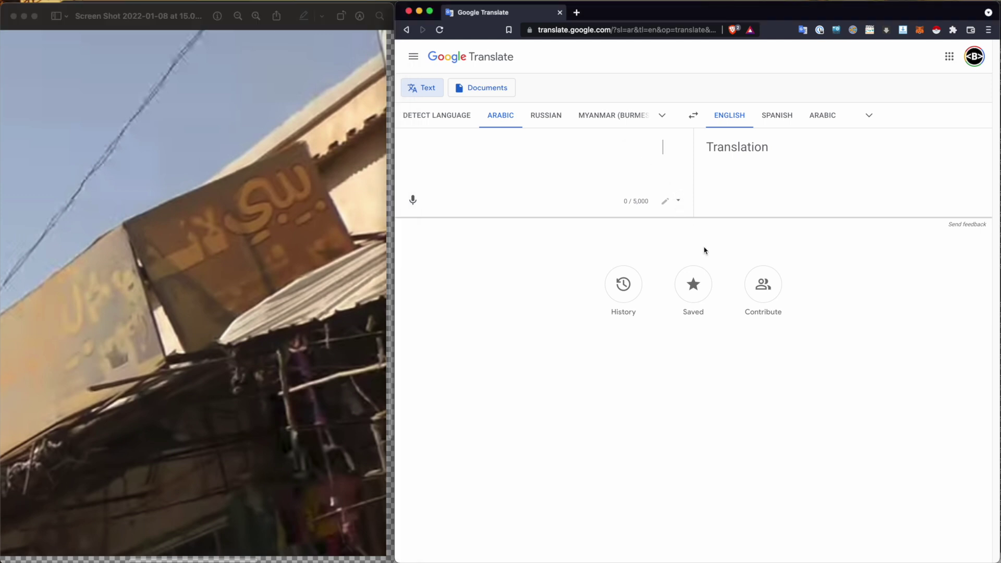
left_click(665, 202)
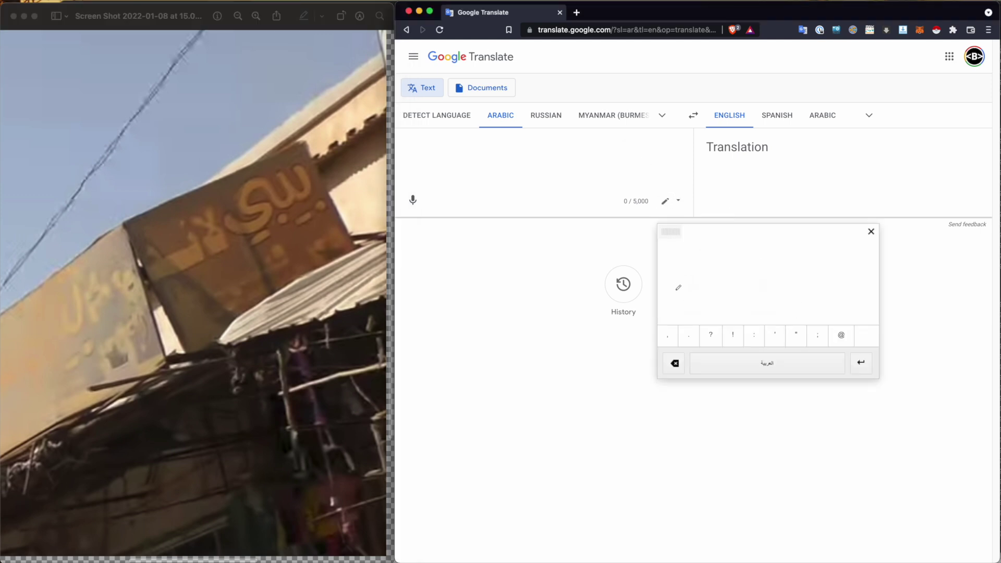
mouse_move(827, 267)
left_mouse_down()
mouse_move(815, 281)
mouse_move(809, 268)
mouse_move(811, 286)
mouse_move(790, 292)
mouse_move(790, 261)
mouse_move(777, 264)
mouse_move(769, 269)
mouse_move(783, 292)
mouse_move(766, 297)
mouse_move(750, 276)
mouse_move(781, 300)
left_mouse_up()
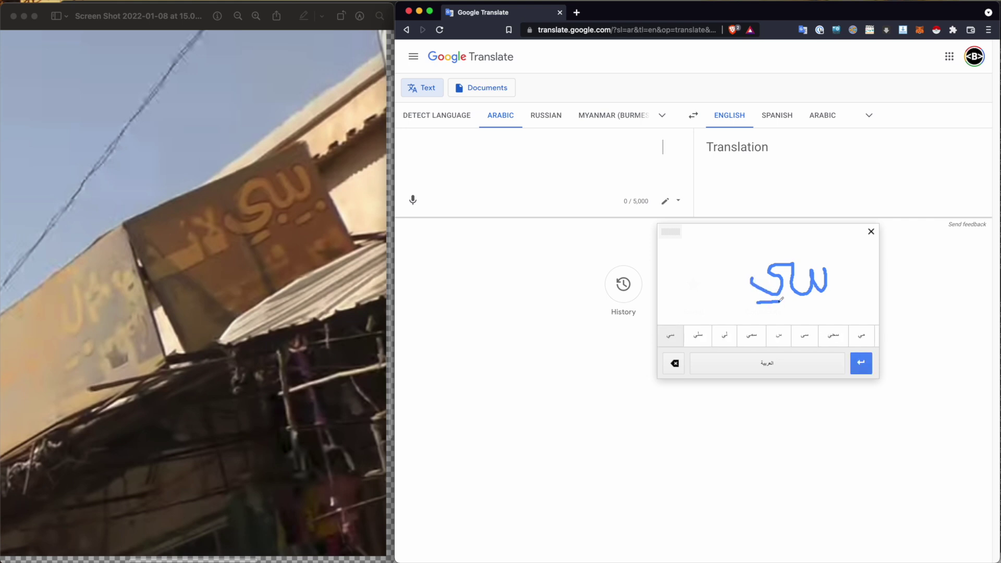
left_click(787, 301)
left_click_drag(809, 309, 821, 308)
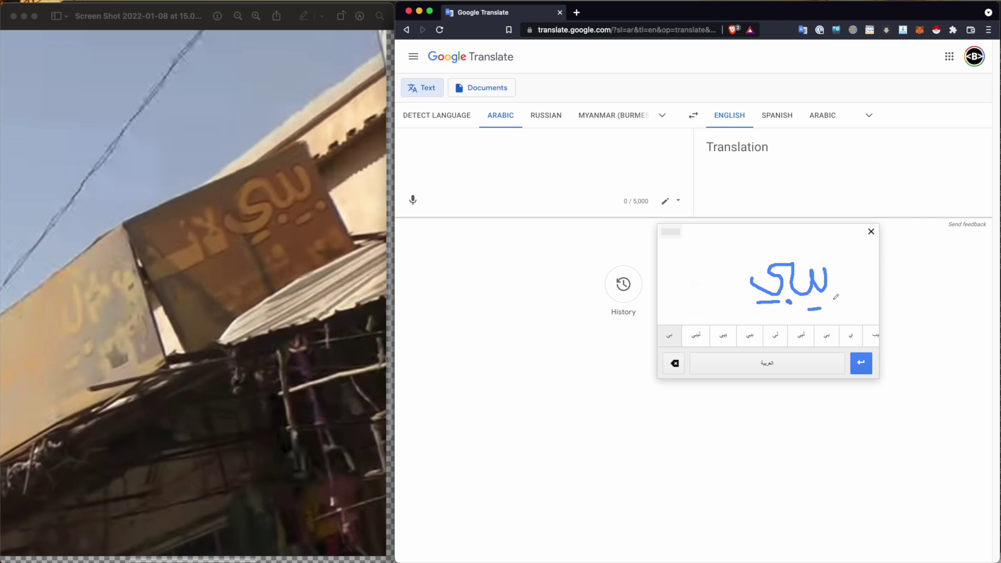
left_click(830, 302)
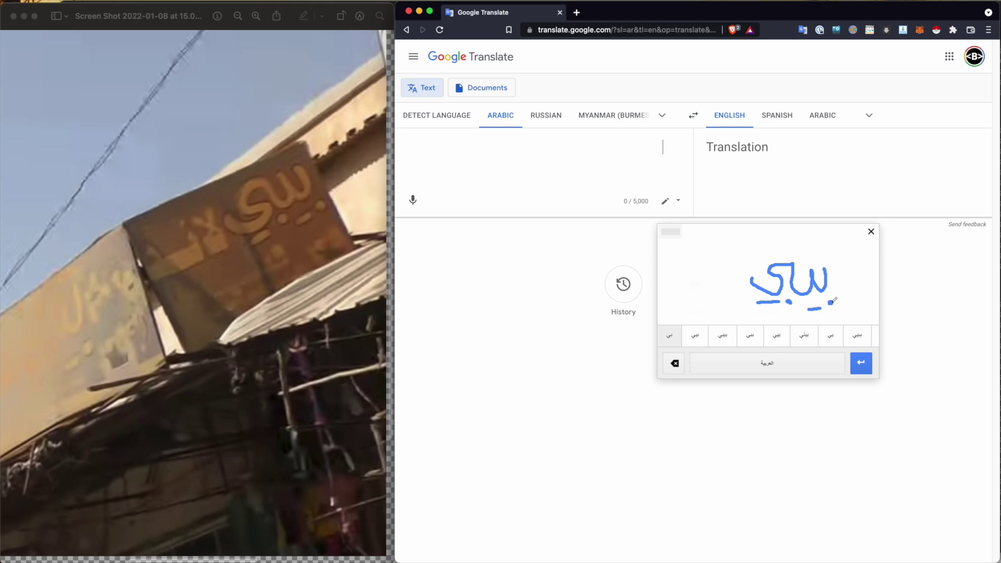